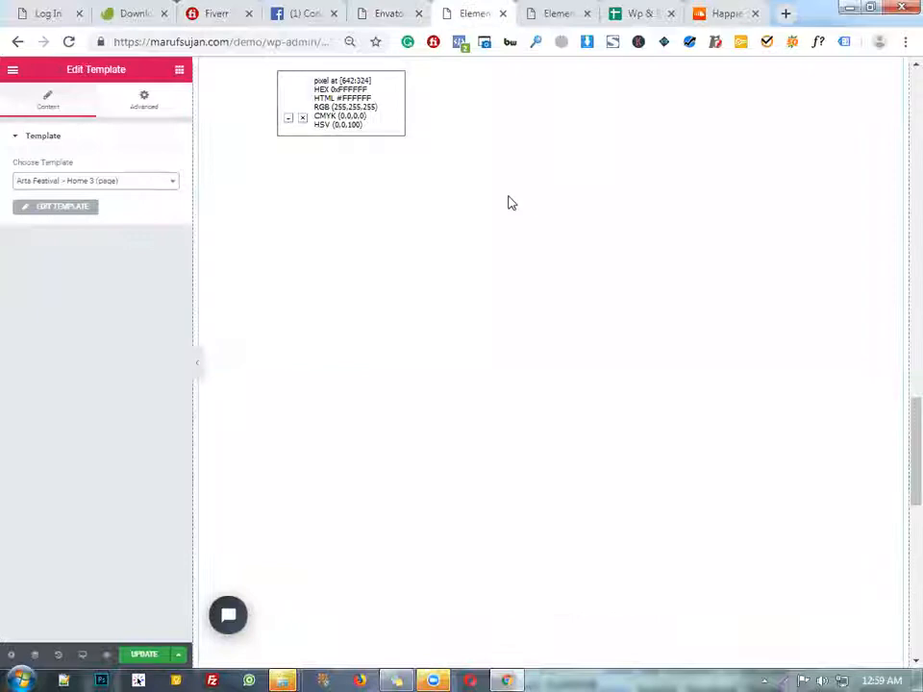
Step: Switch to the Envato page and review its sections, from the arts festival header to the yellow footer
click(392, 11)
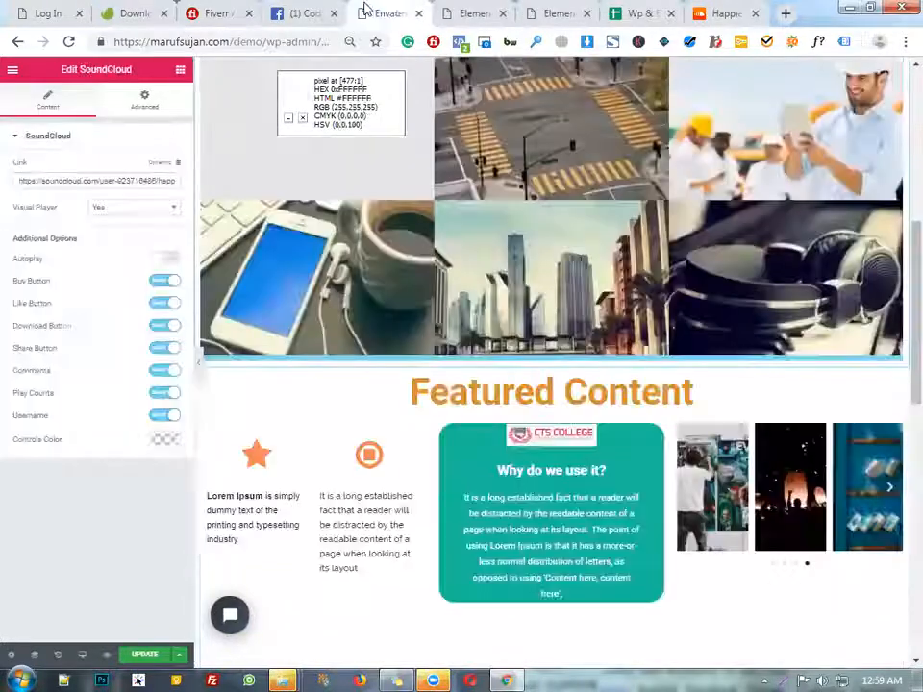
click(501, 8)
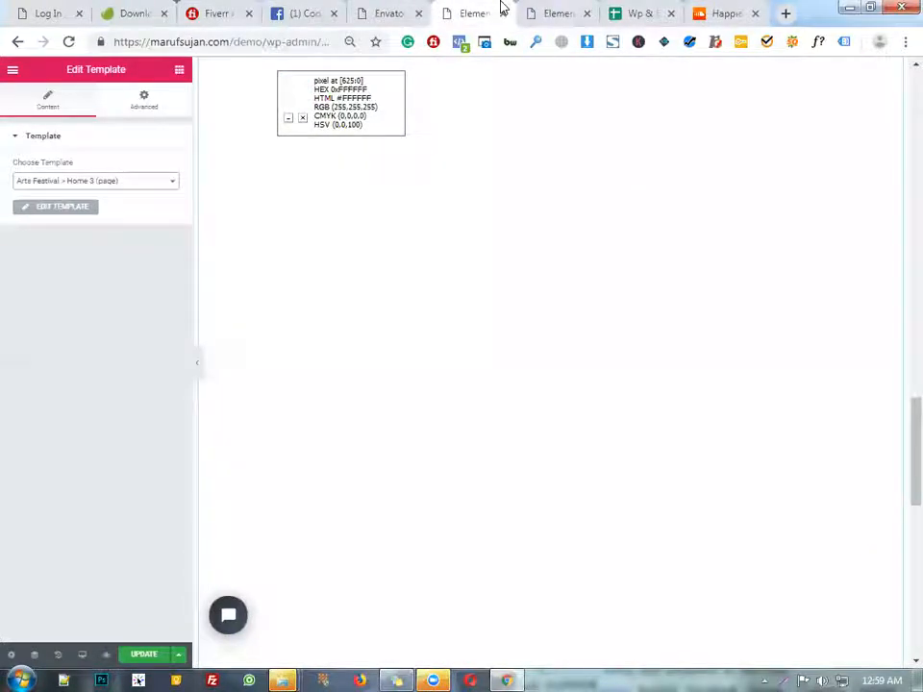
click(385, 9)
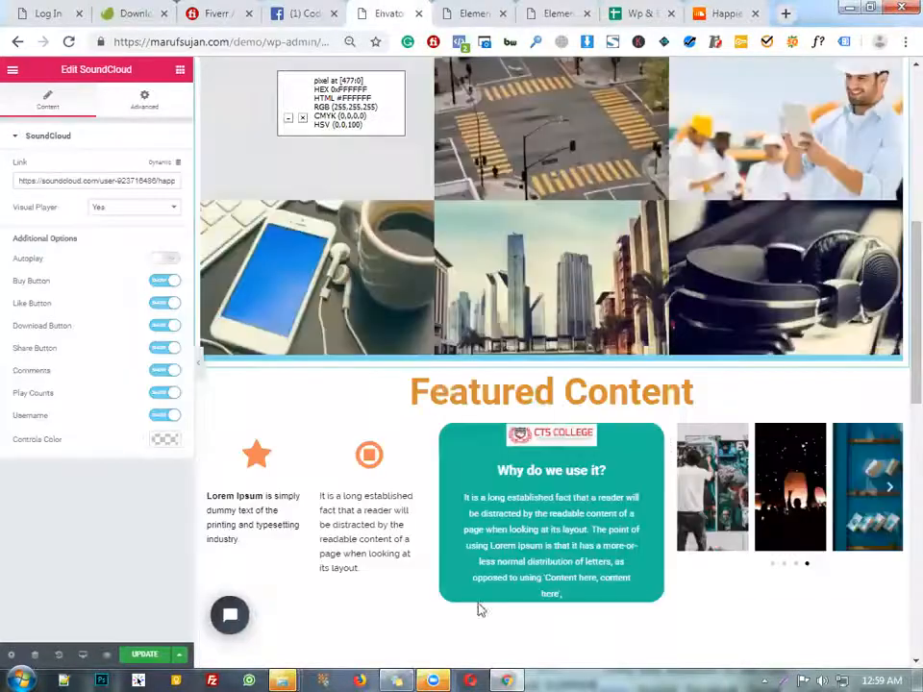
scroll(524, 445, down, 8)
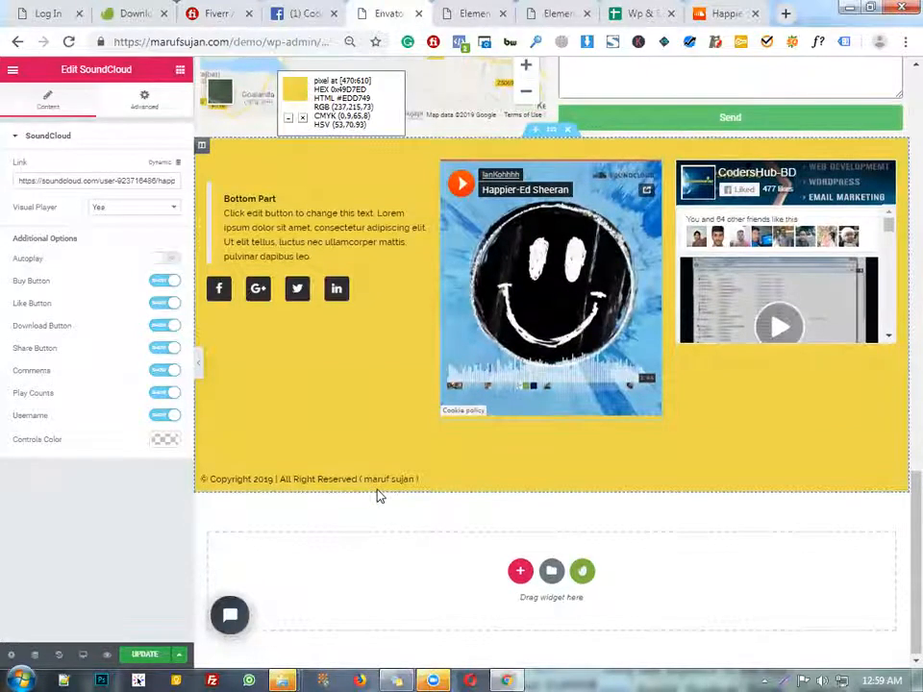
scroll(377, 494, up, 15)
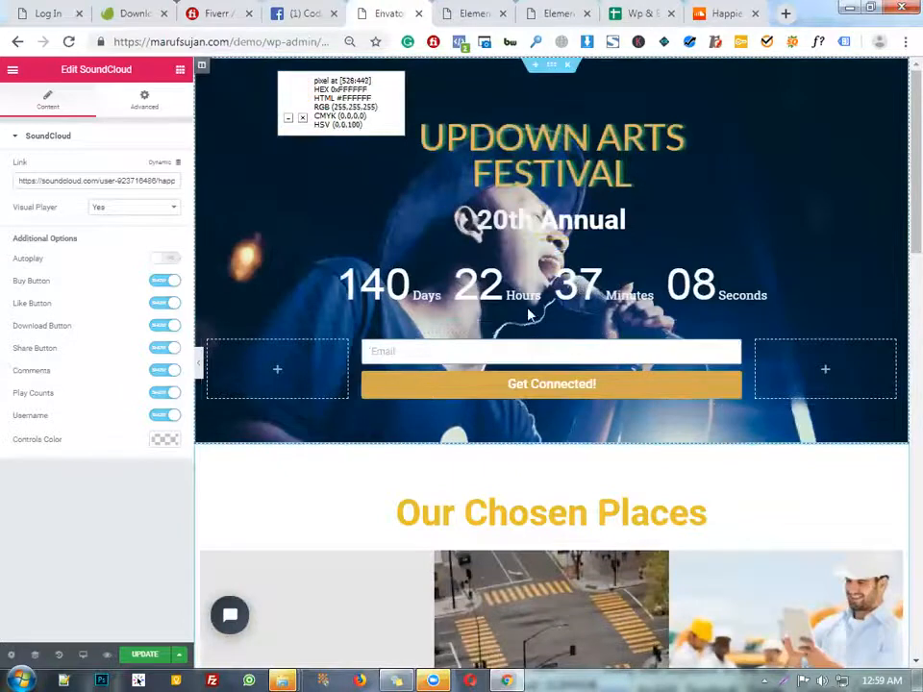
scroll(453, 350, down, 3)
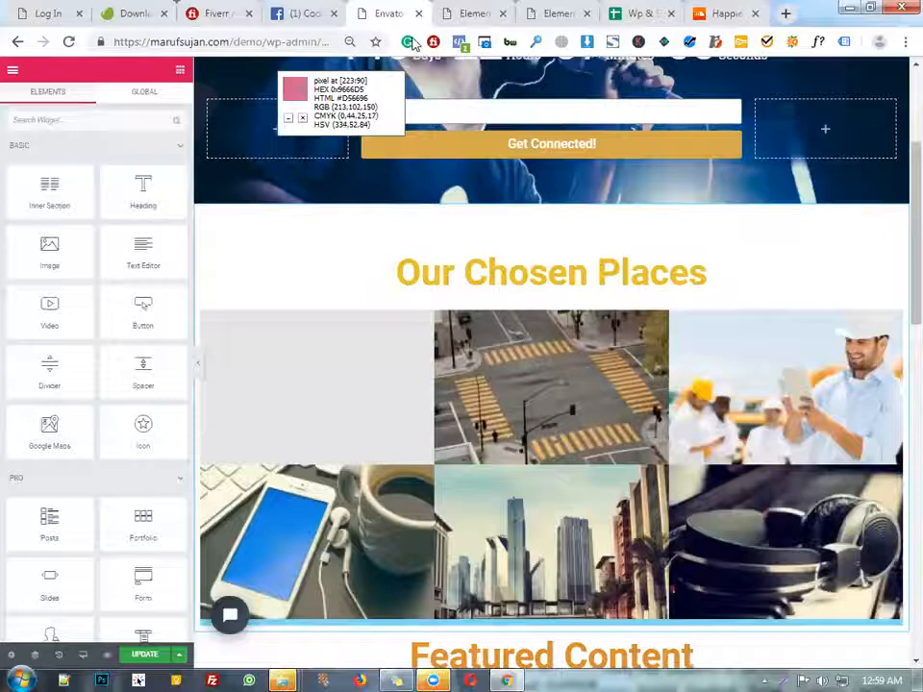
Step: Switch to the Uptown Arts Festival page and examine how the yellow slide overlaps the header image
click(480, 11)
click(553, 12)
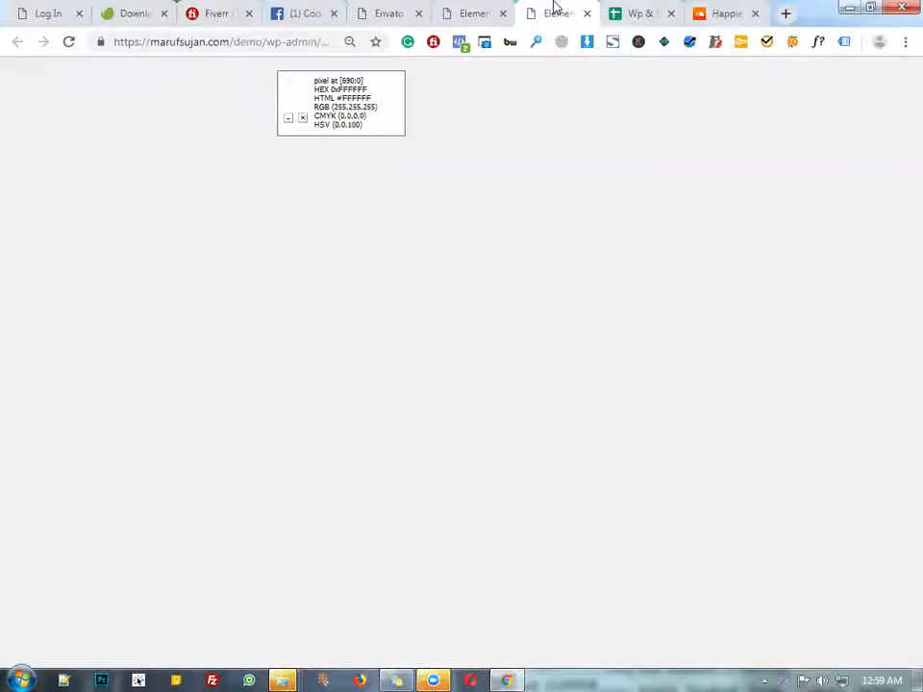
scroll(564, 333, up, 15)
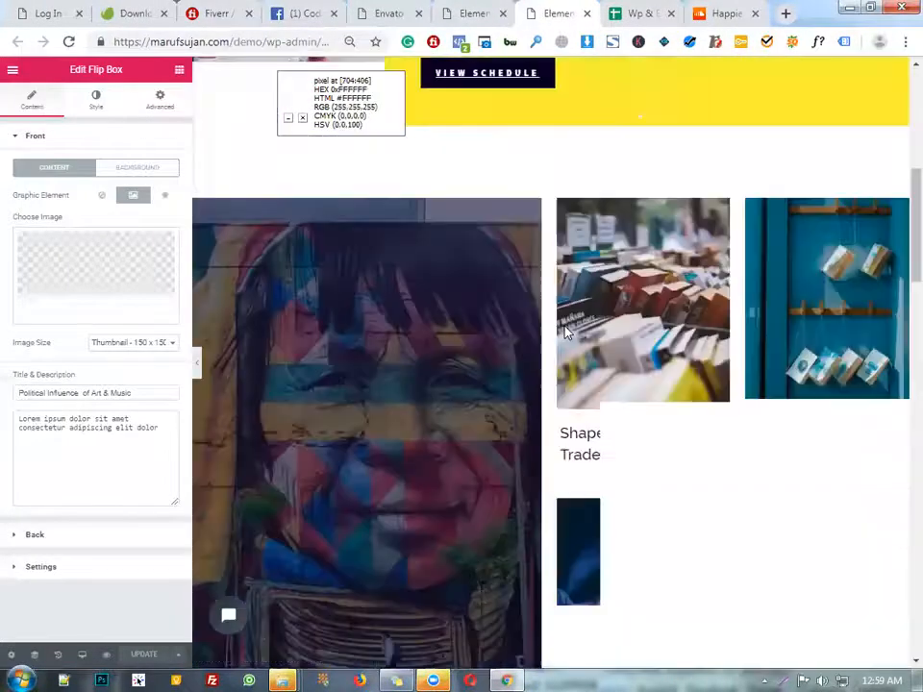
scroll(539, 397, down, 3)
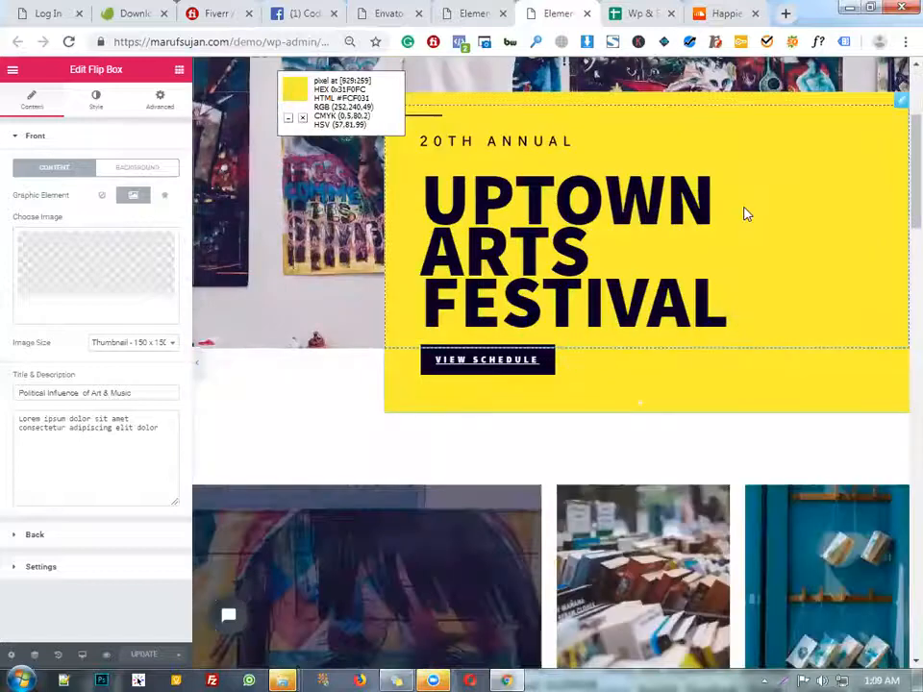
scroll(470, 268, up, 1)
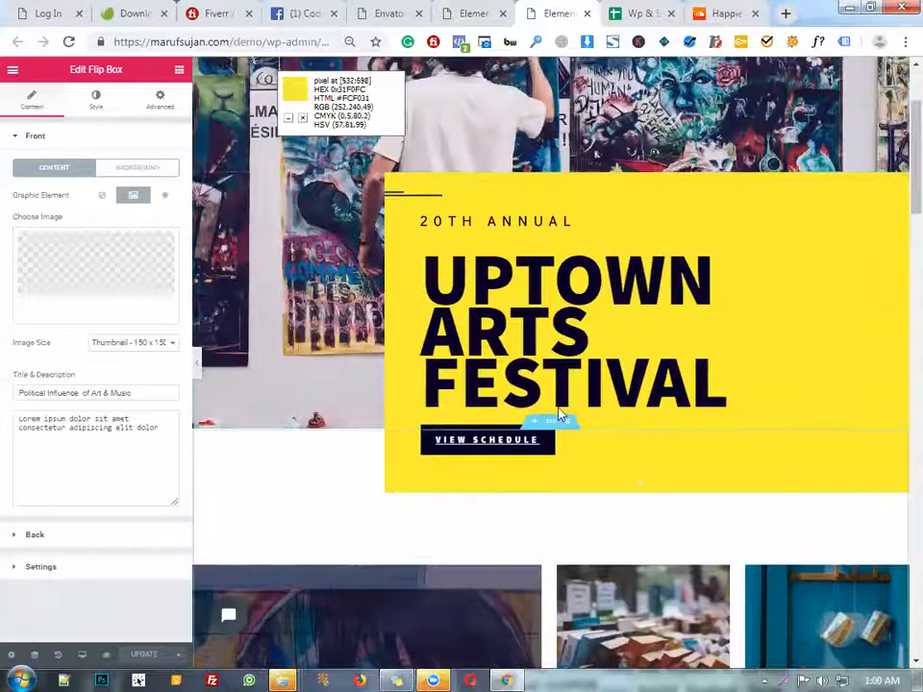
scroll(541, 260, down, 2)
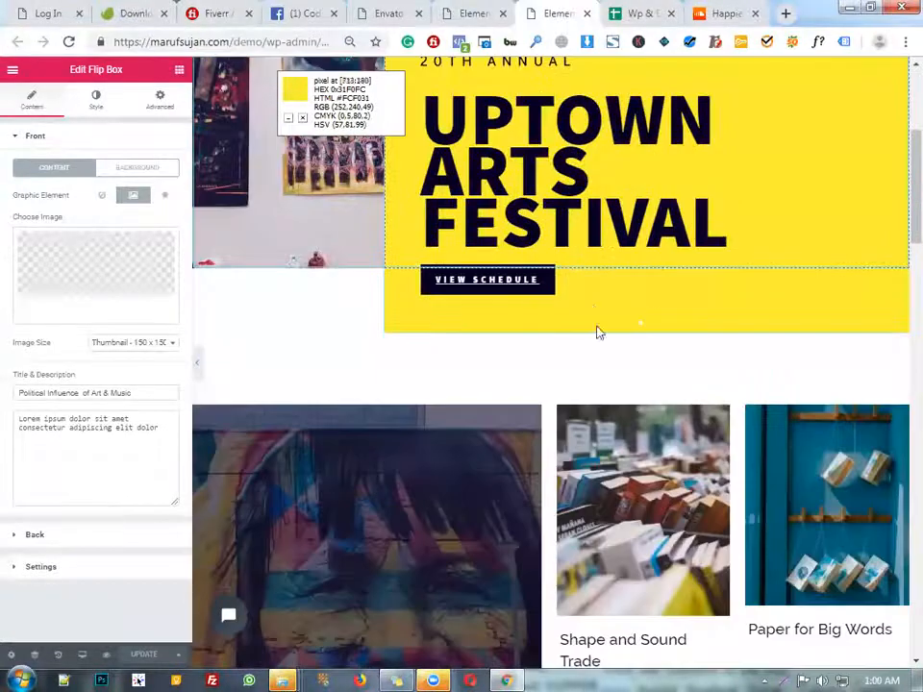
scroll(549, 206, up, 1)
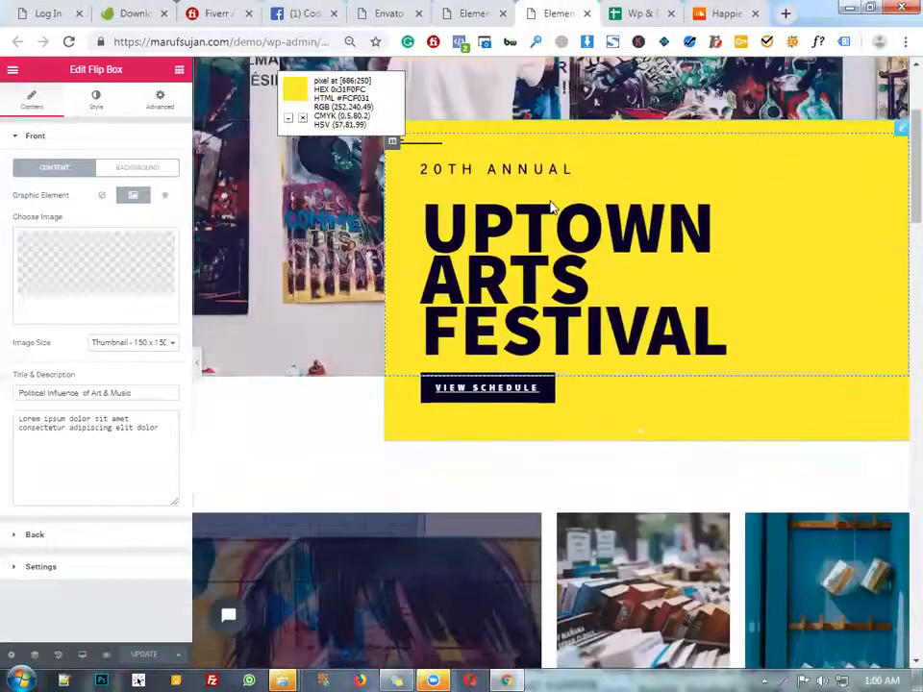
scroll(551, 207, up, 1)
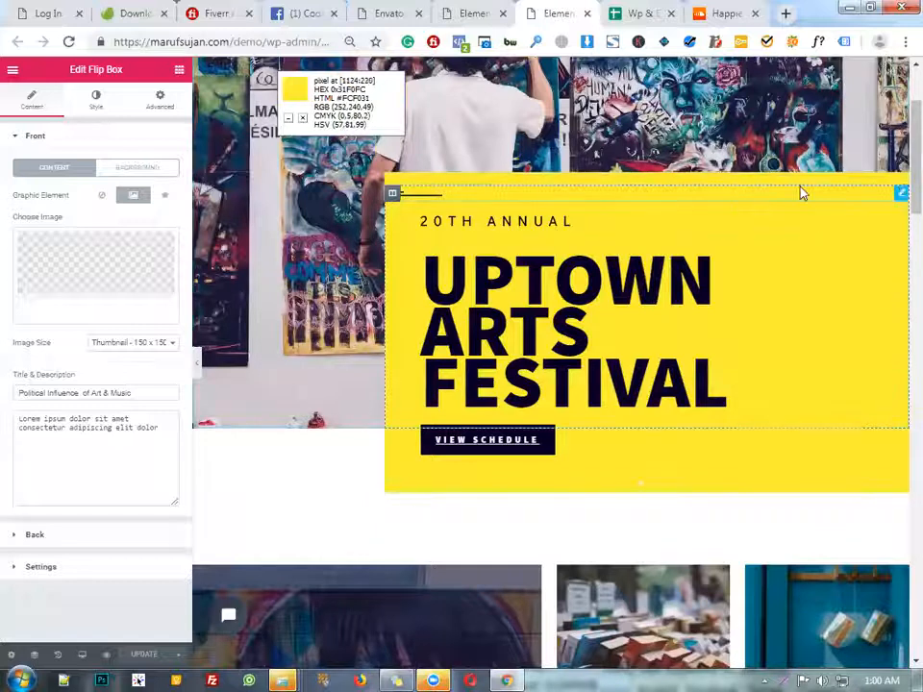
Step: Select the Uptown Arts Festival slides widget and move it above the divider in the header column
click(632, 253)
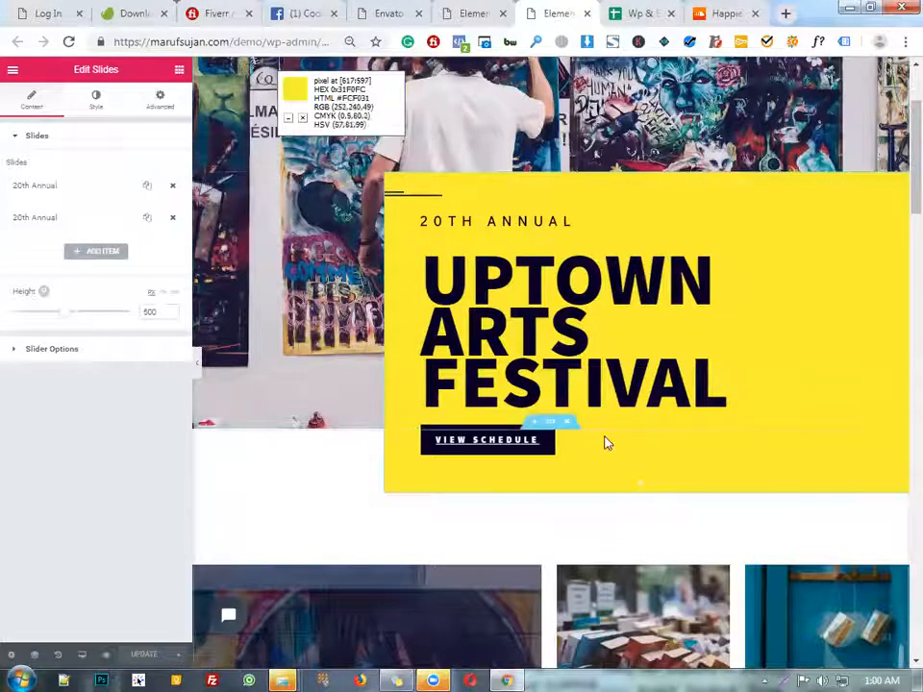
scroll(605, 384, down, 5)
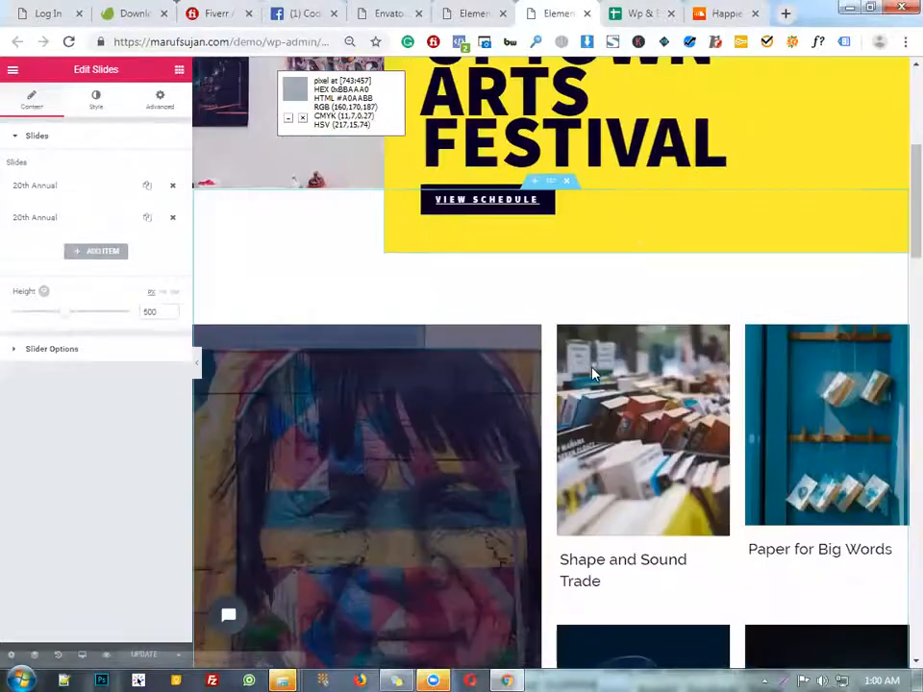
scroll(607, 293, up, 2)
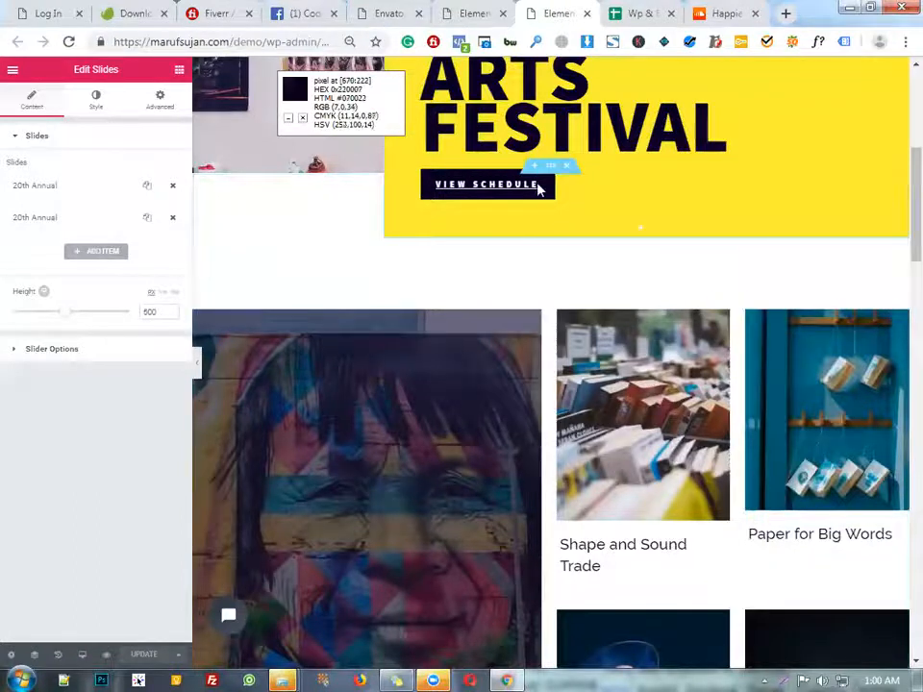
scroll(539, 183, up, 2)
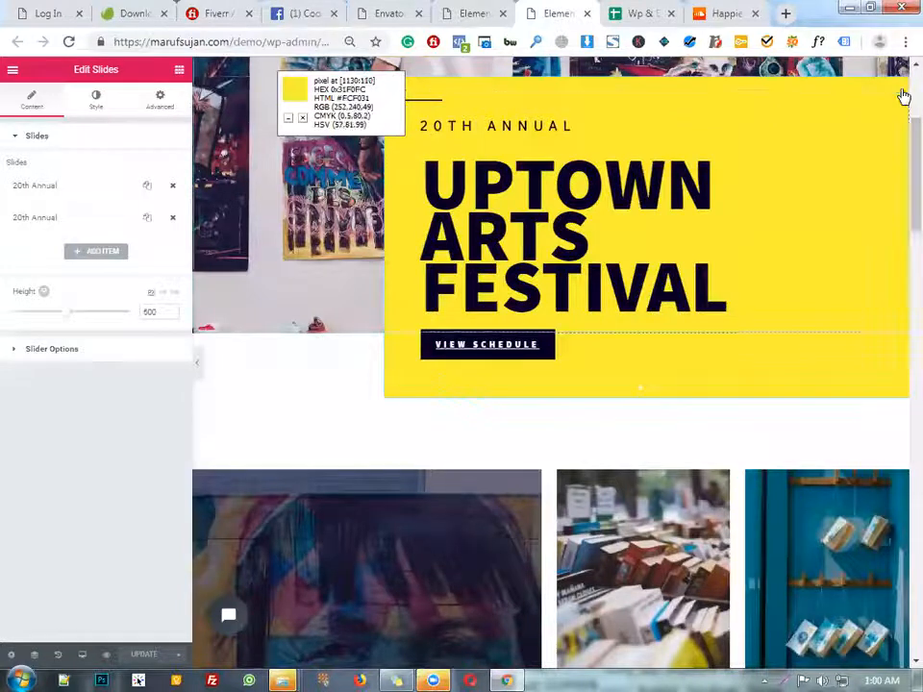
drag(896, 78, 896, 81)
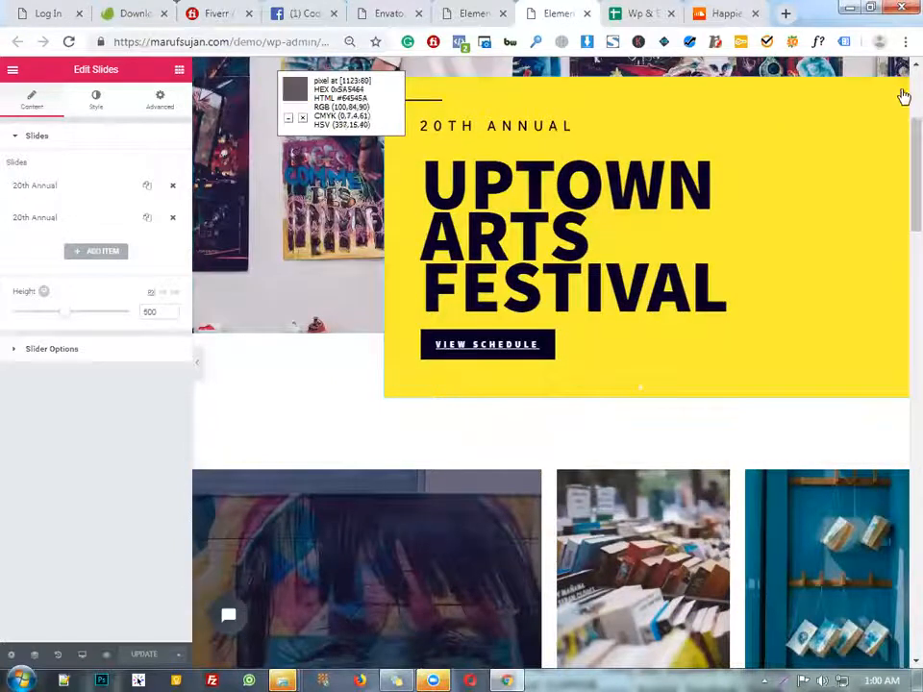
drag(898, 77, 843, 303)
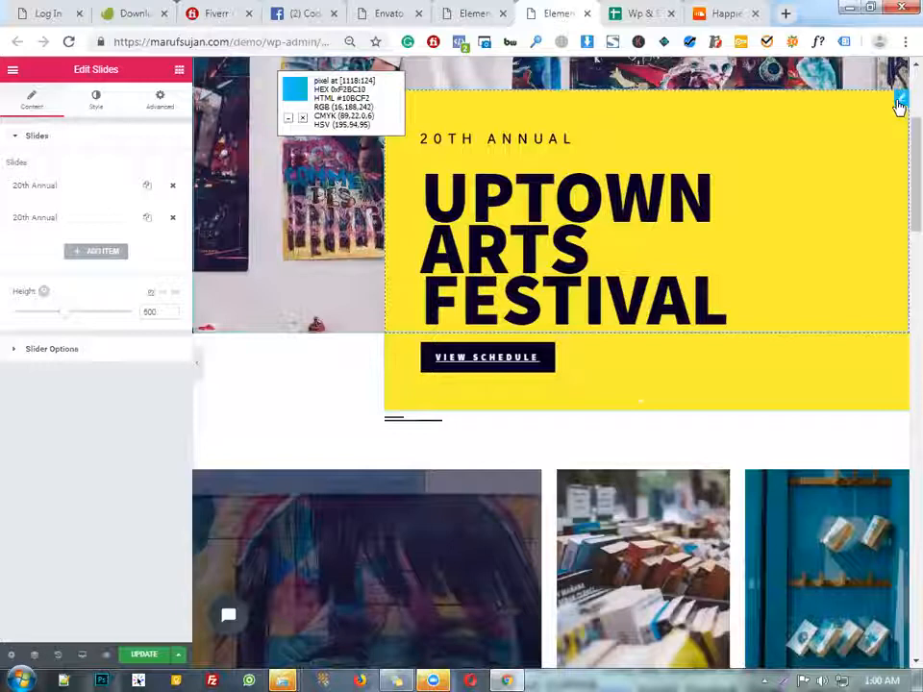
Step: Examine the slides widget's advanced margin, padding and responsive settings
click(168, 103)
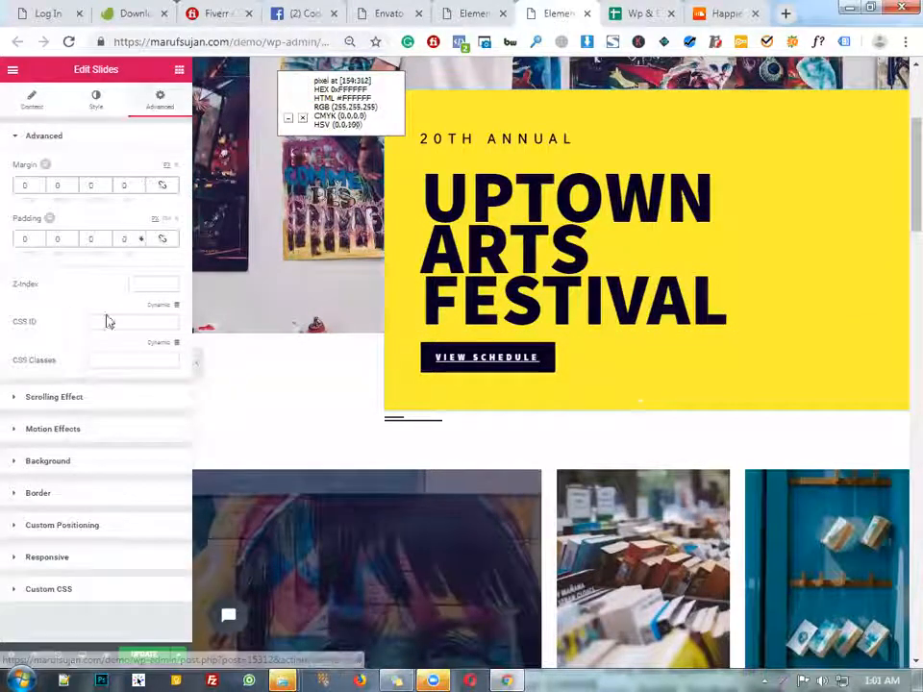
click(86, 566)
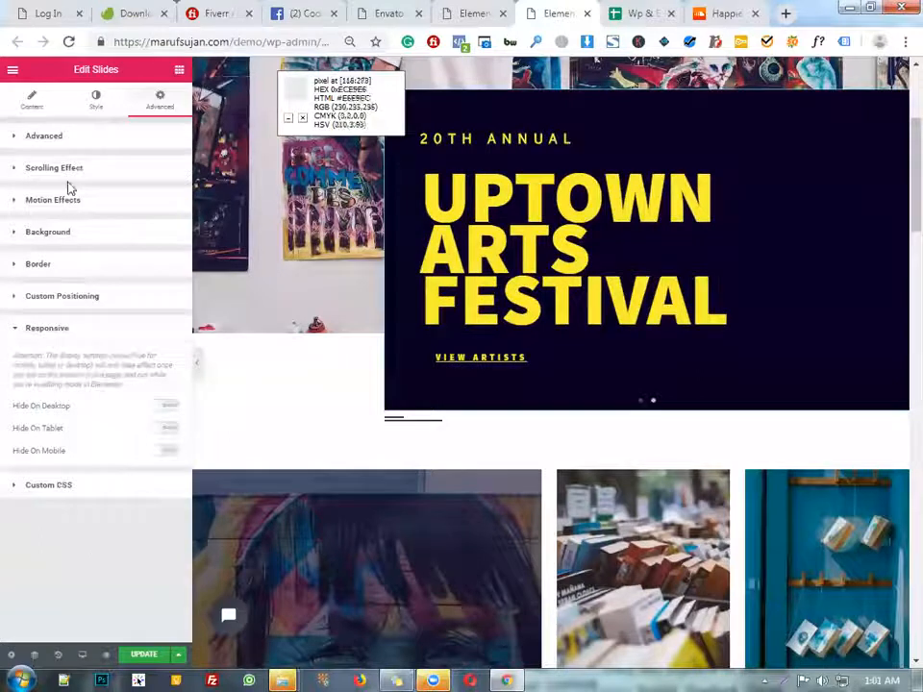
click(108, 147)
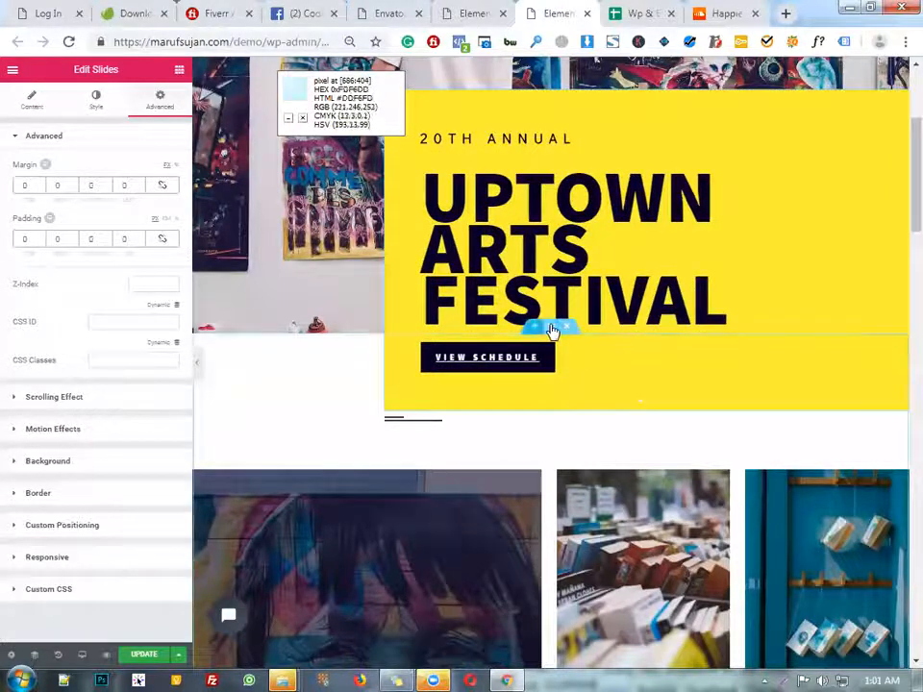
Step: Set the boxed content width of the section beneath the header to 1091
click(550, 329)
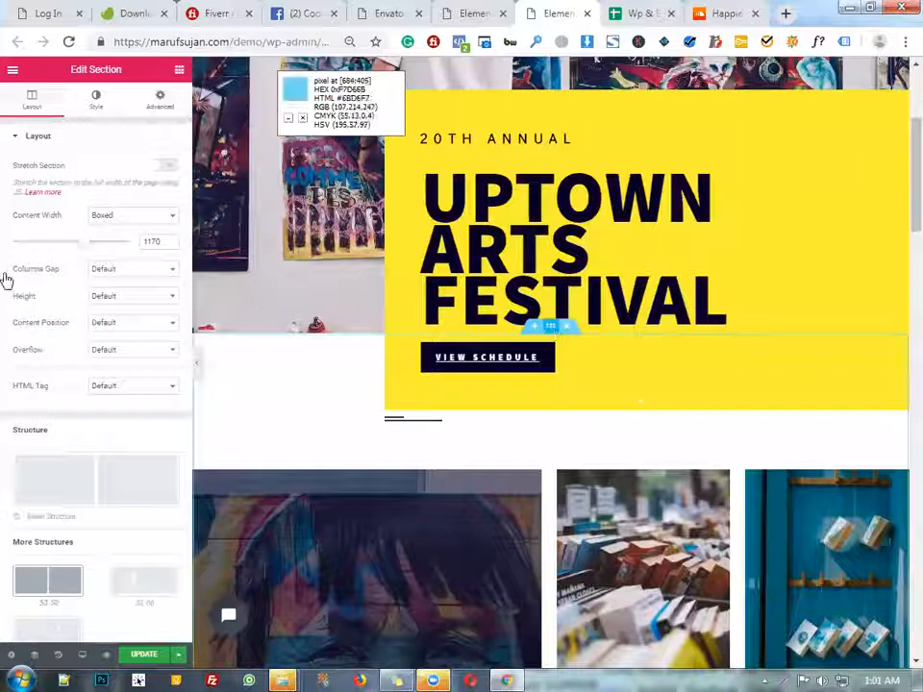
mouse_move(84, 247)
mouse_down()
mouse_move(42, 247)
mouse_move(78, 252)
mouse_up()
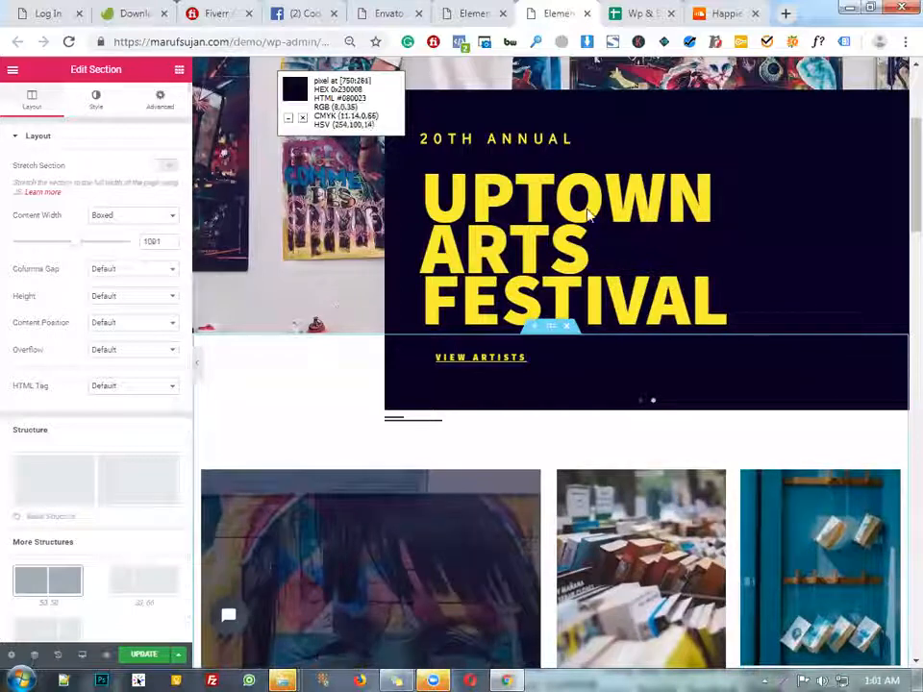
Step: Examine how the slides overlap the header background image and the section below it
scroll(590, 210, up, 2)
scroll(590, 209, up, 2)
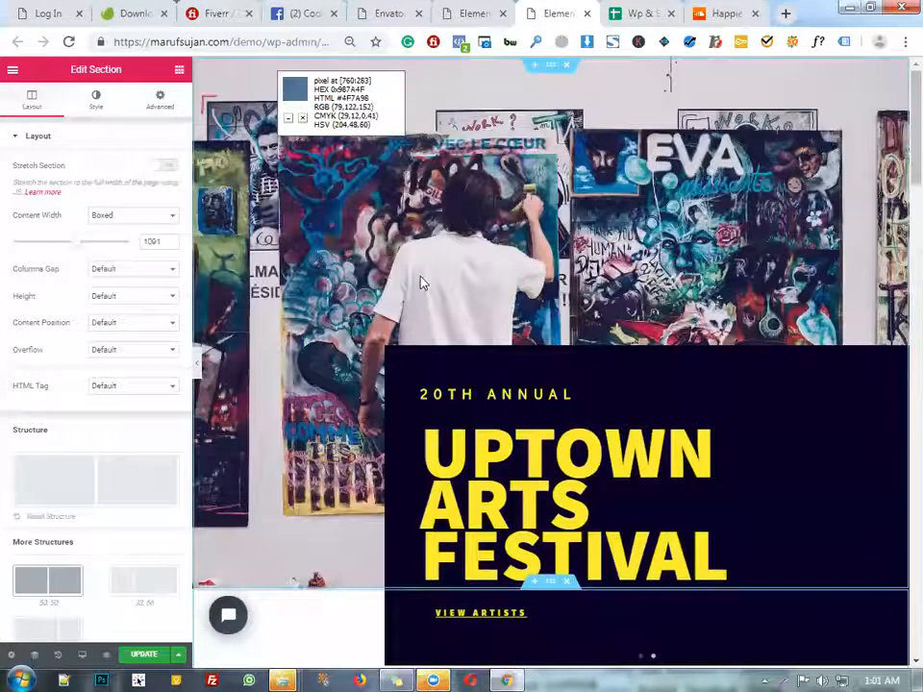
scroll(485, 380, down, 3)
scroll(830, 231, up, 1)
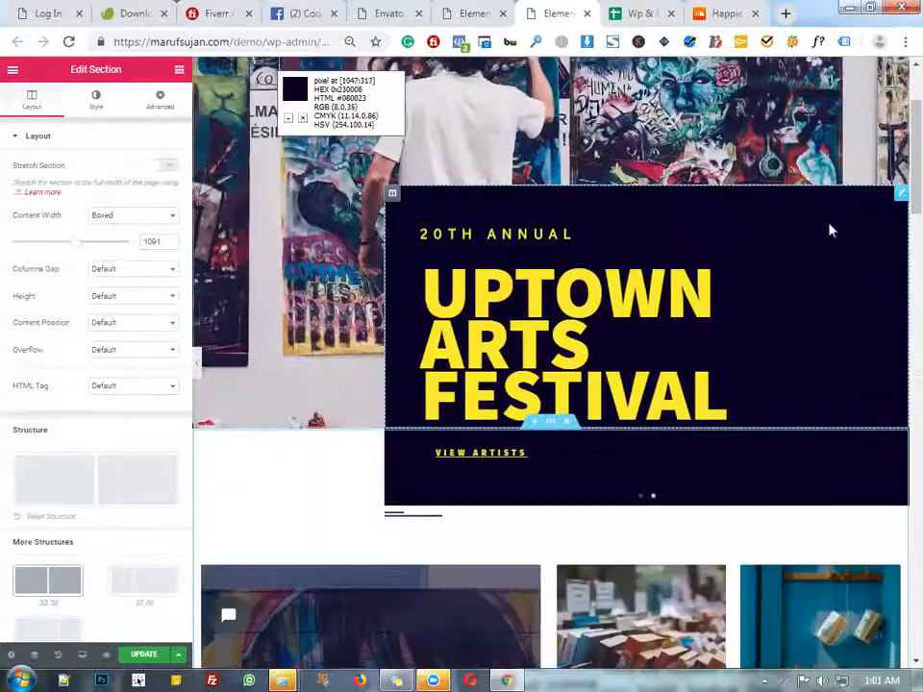
scroll(889, 169, down, 3)
drag(822, 128, 573, 133)
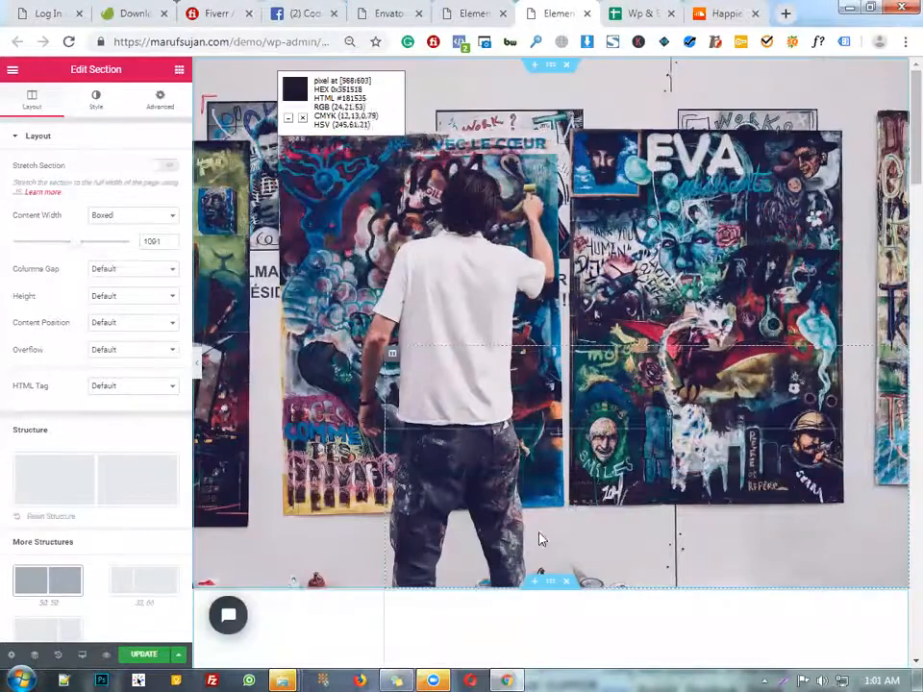
scroll(514, 338, down, 5)
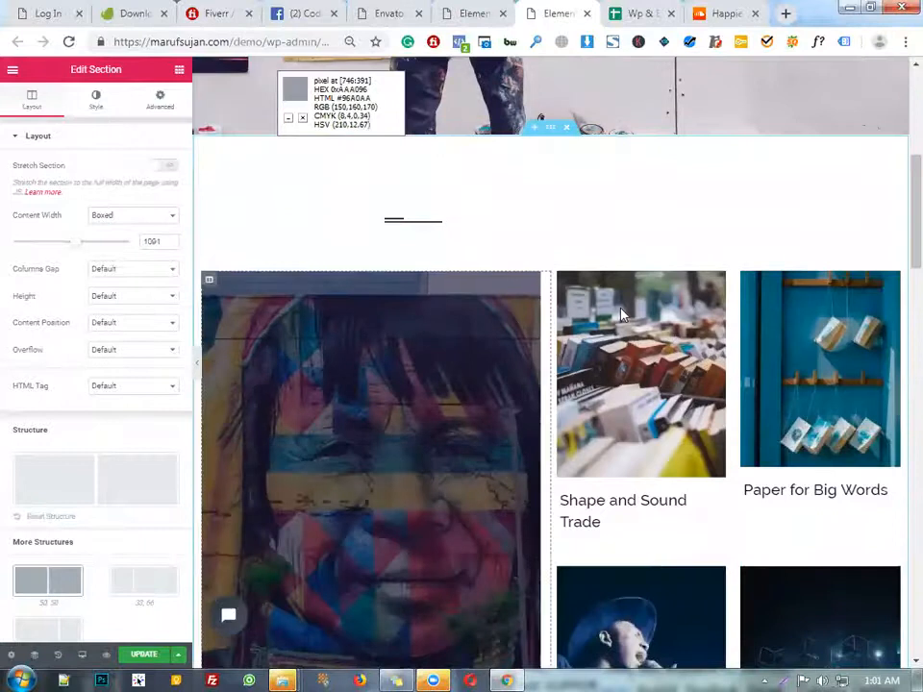
scroll(653, 289, up, 4)
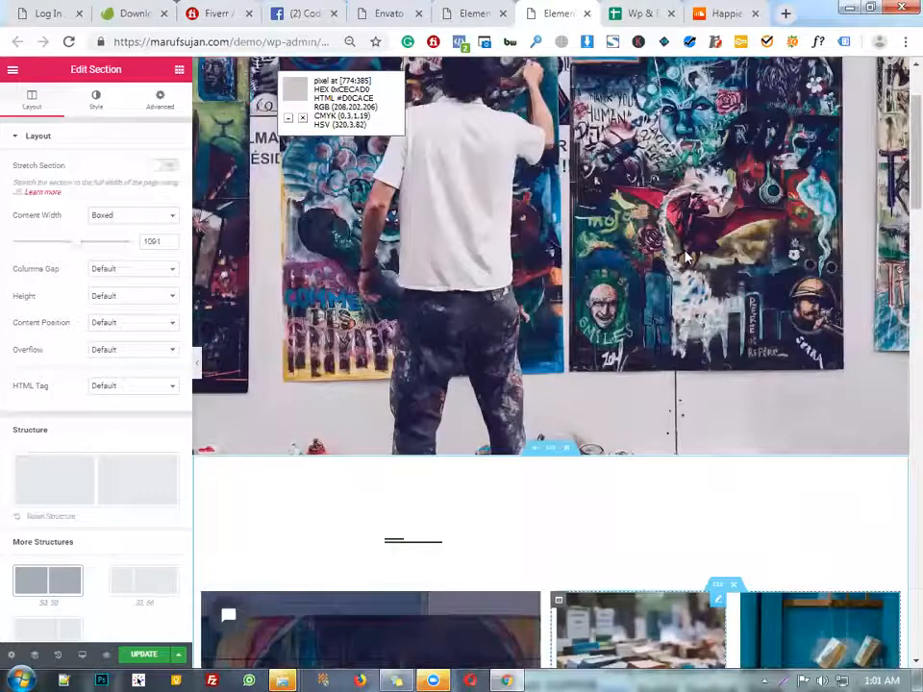
Step: Open the advanced settings of the column holding the slides and examine its bottom margin
click(392, 221)
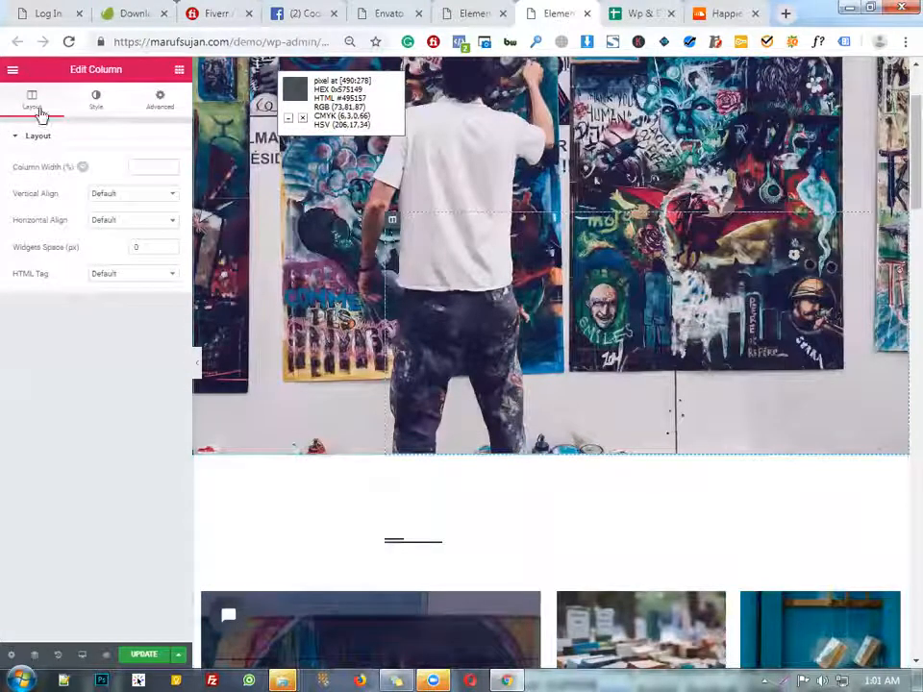
click(170, 104)
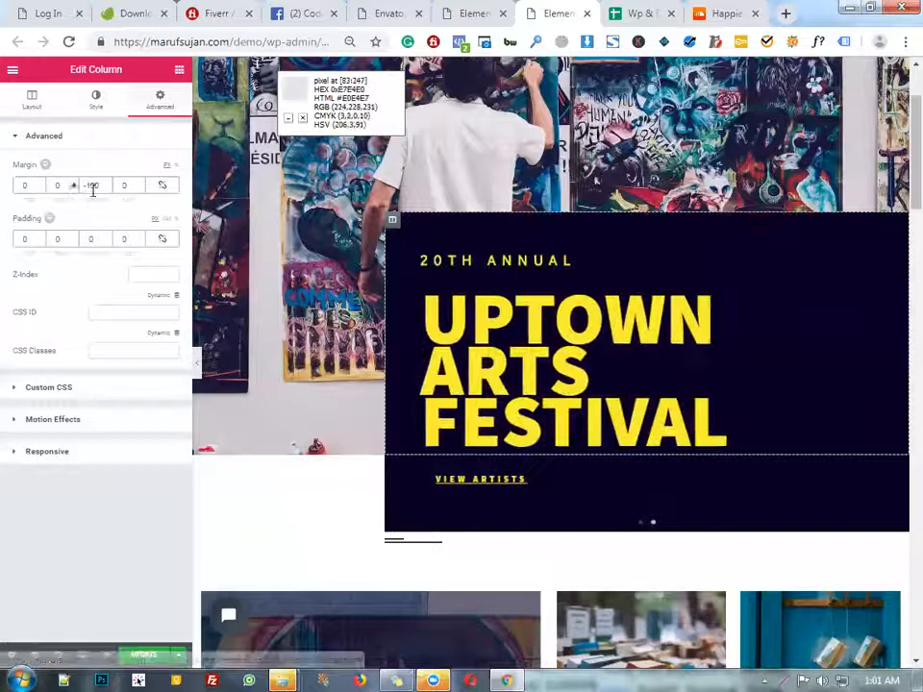
drag(83, 186, 113, 193)
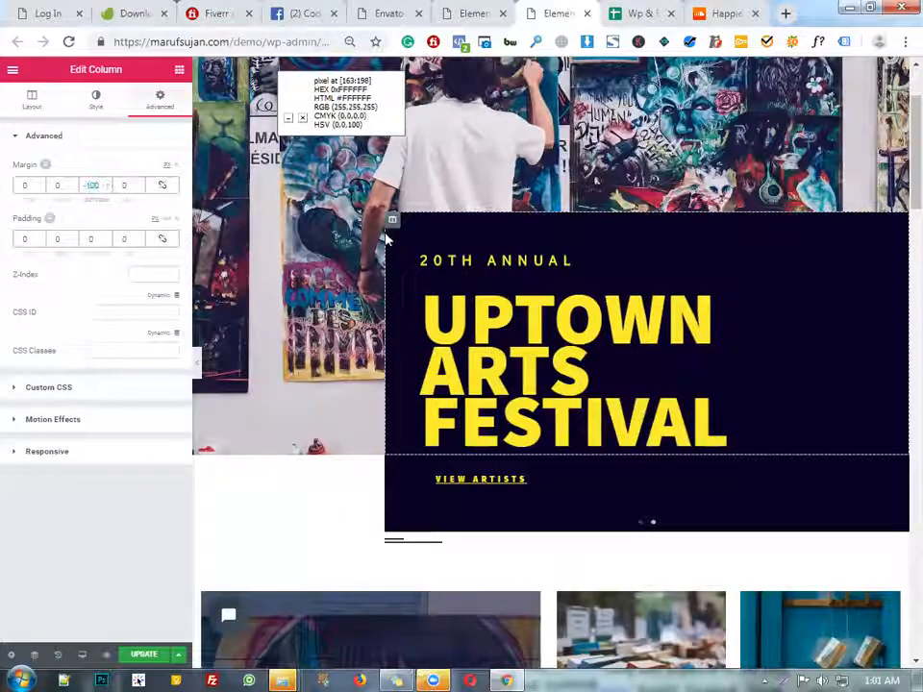
click(364, 413)
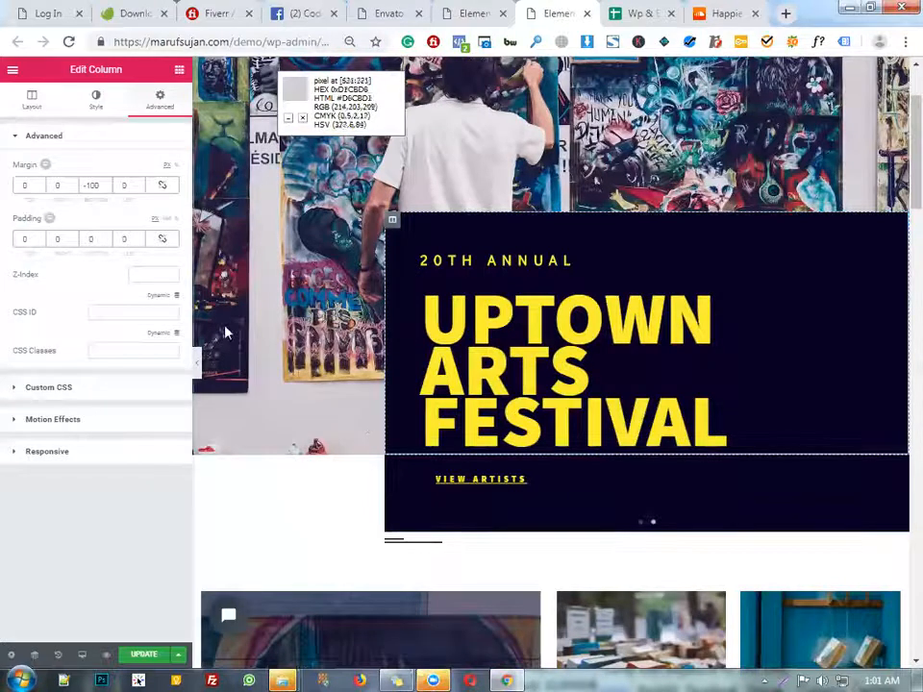
scroll(504, 254, up, 2)
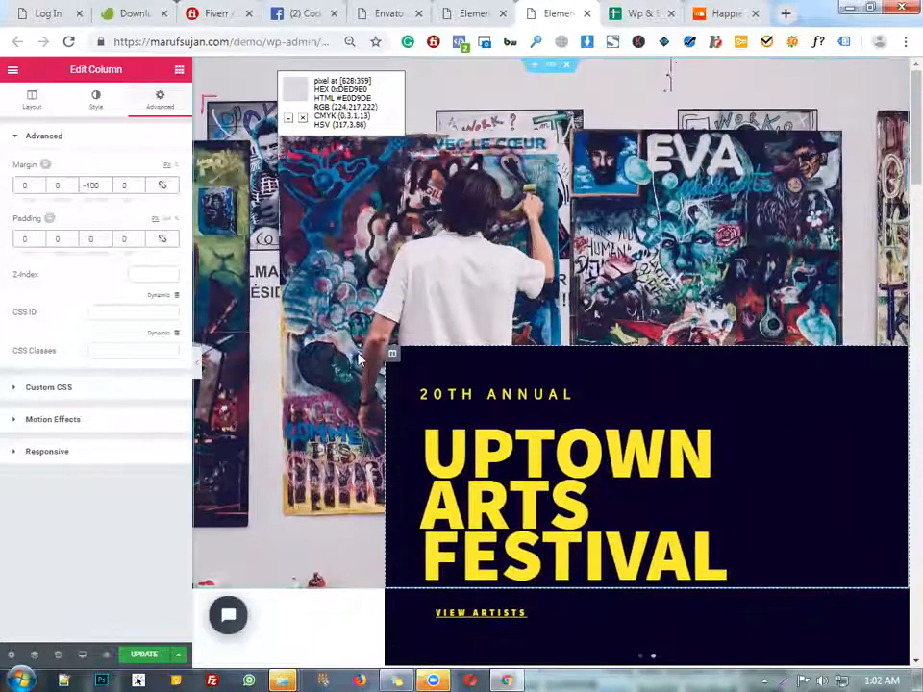
scroll(352, 365, down, 3)
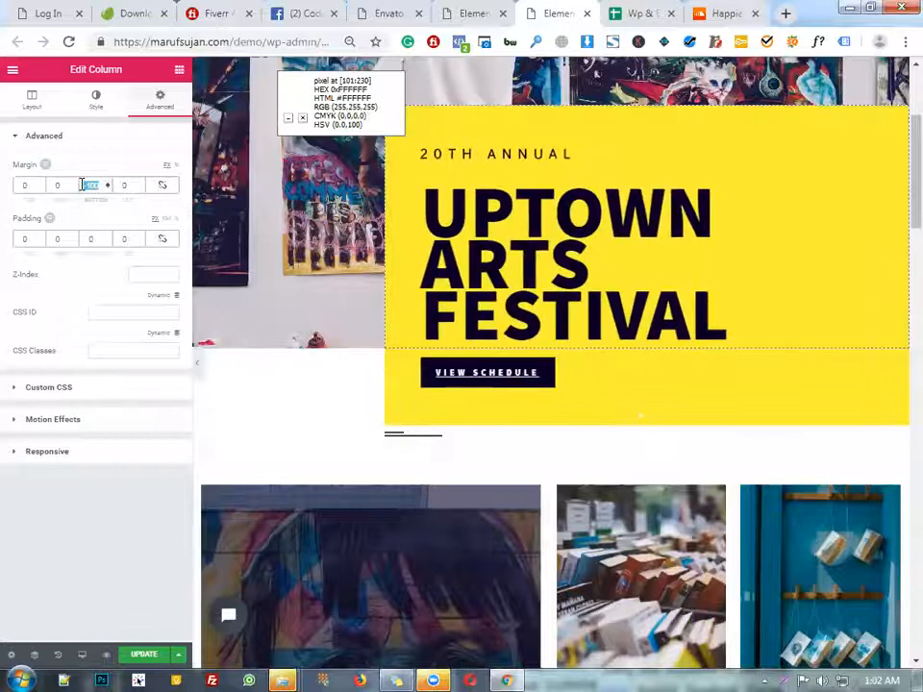
Step: Set the slides column's bottom margin to 0 and examine how far the slides extend below the header image
text(0)
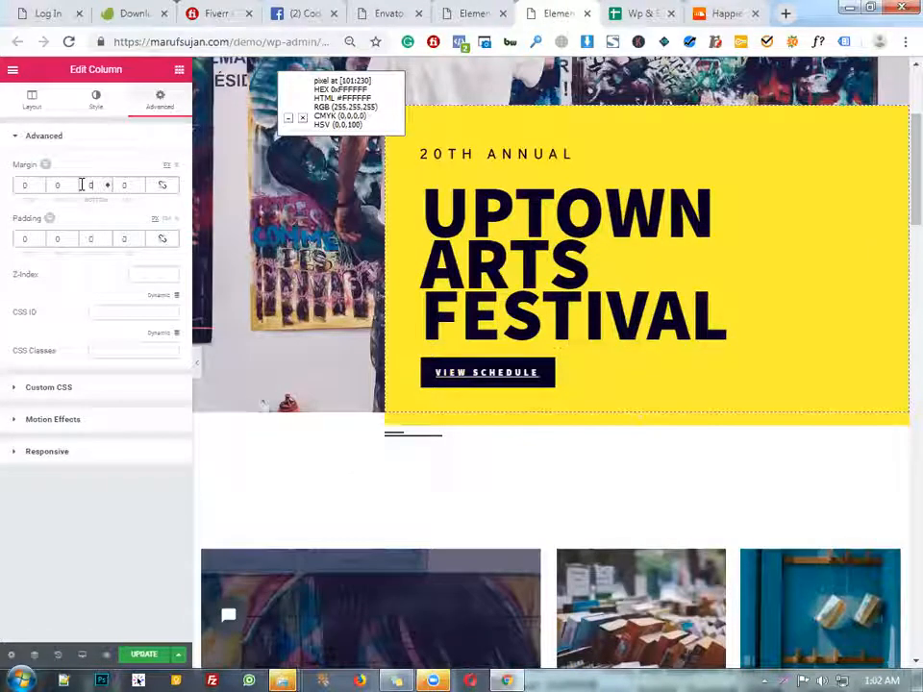
click(82, 135)
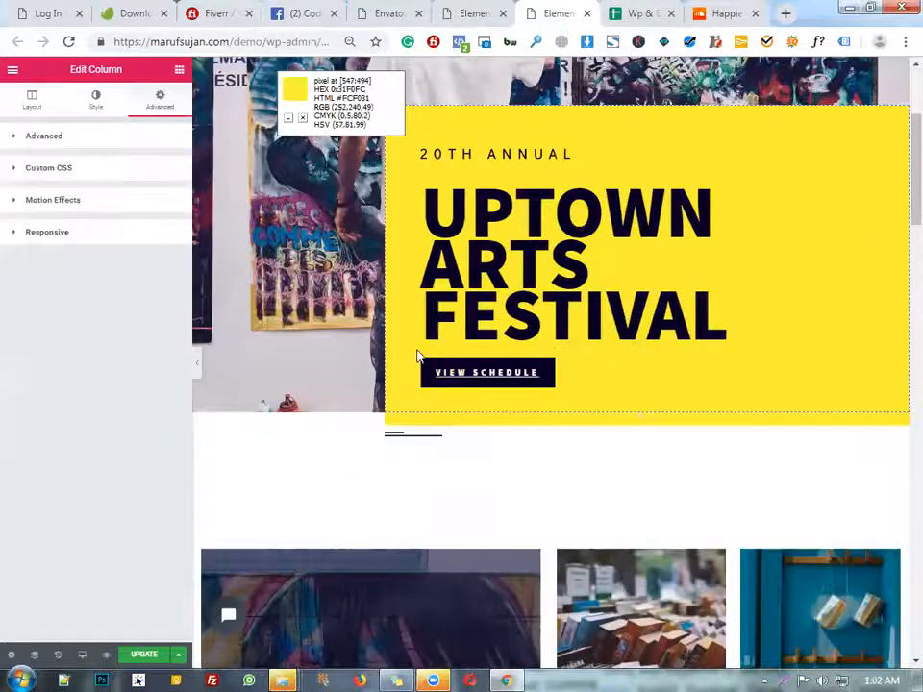
scroll(477, 435, up, 2)
scroll(486, 471, down, 2)
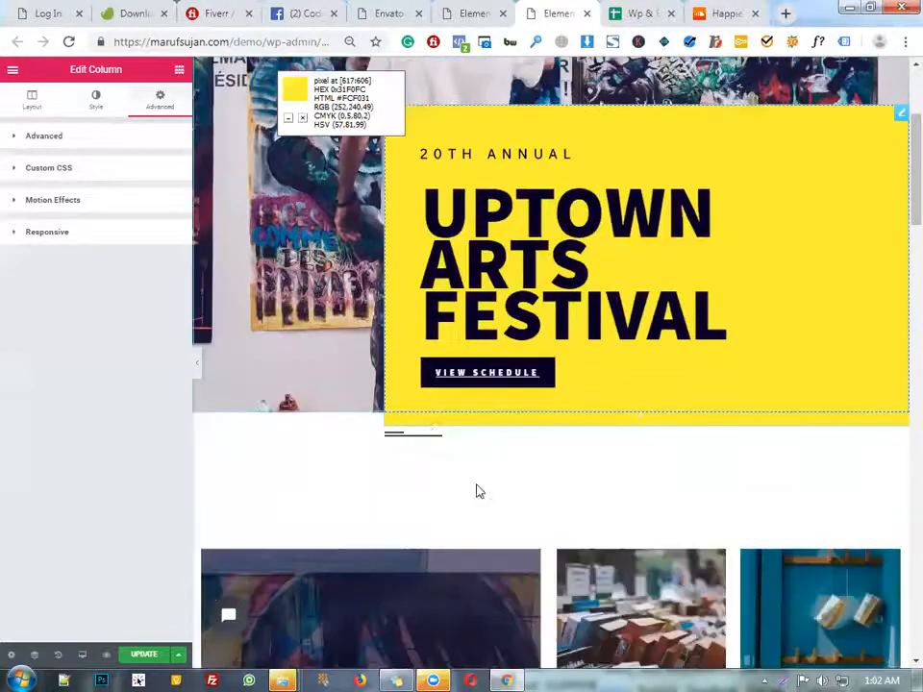
scroll(525, 374, up, 4)
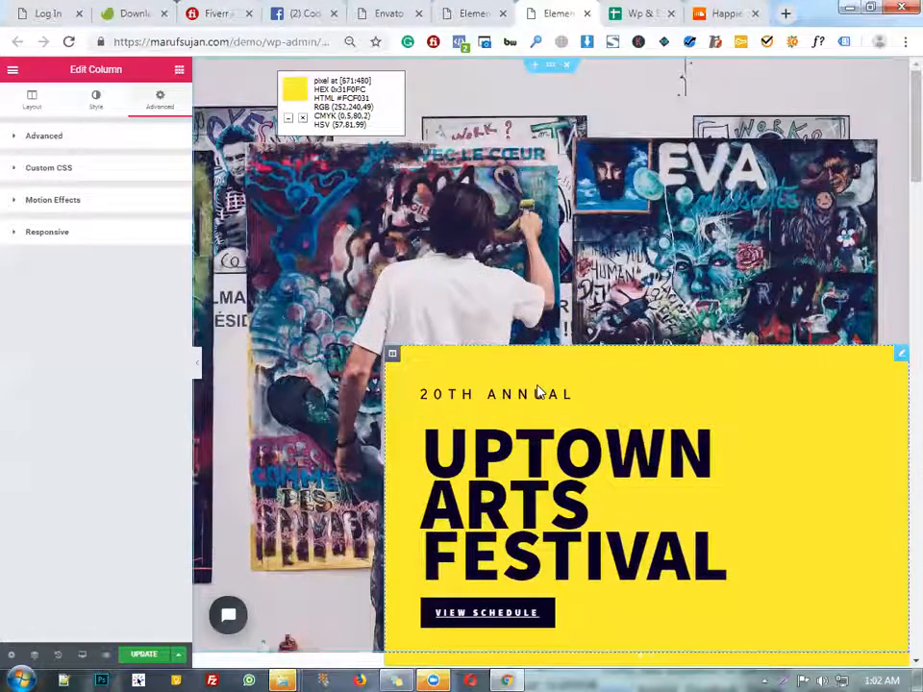
scroll(541, 392, down, 1)
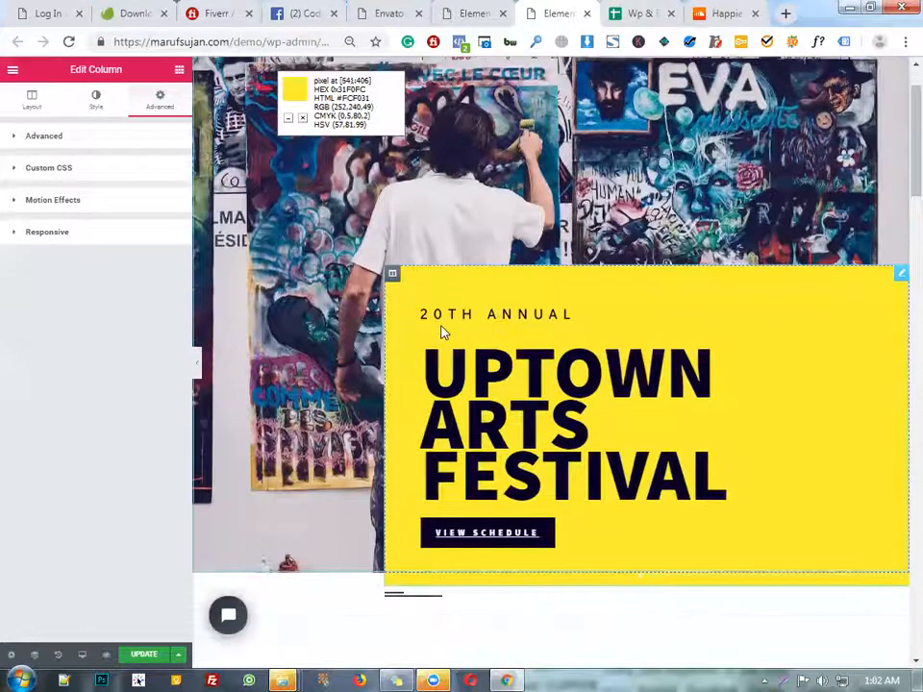
scroll(437, 330, up, 1)
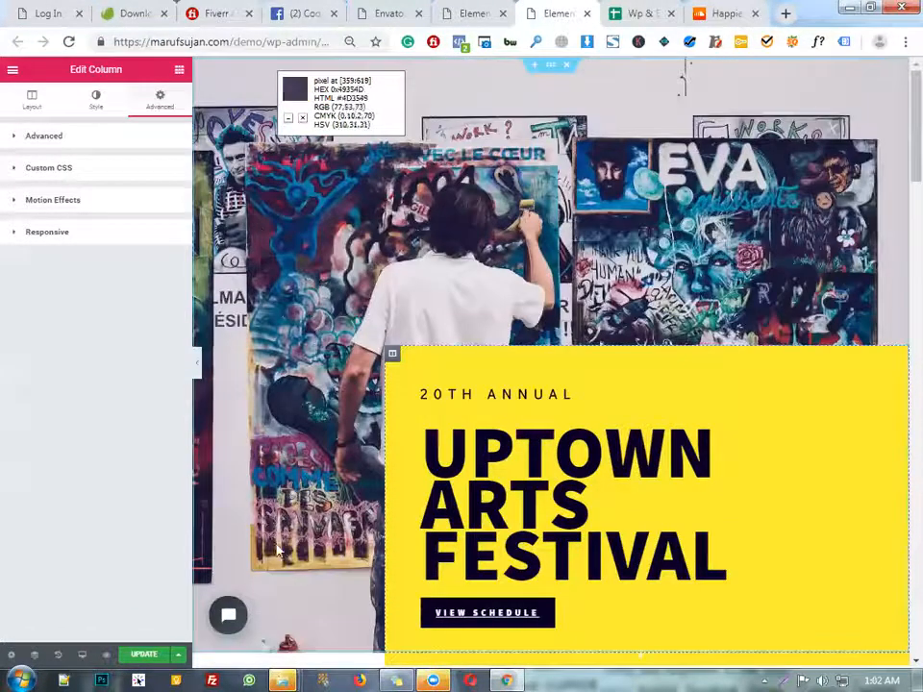
scroll(404, 511, down, 2)
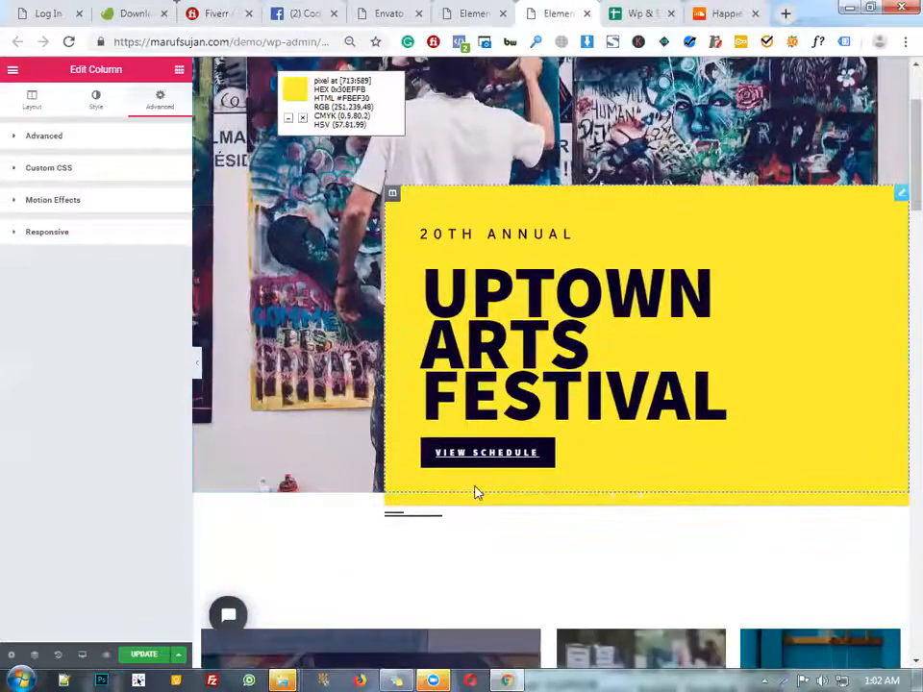
scroll(366, 490, up, 2)
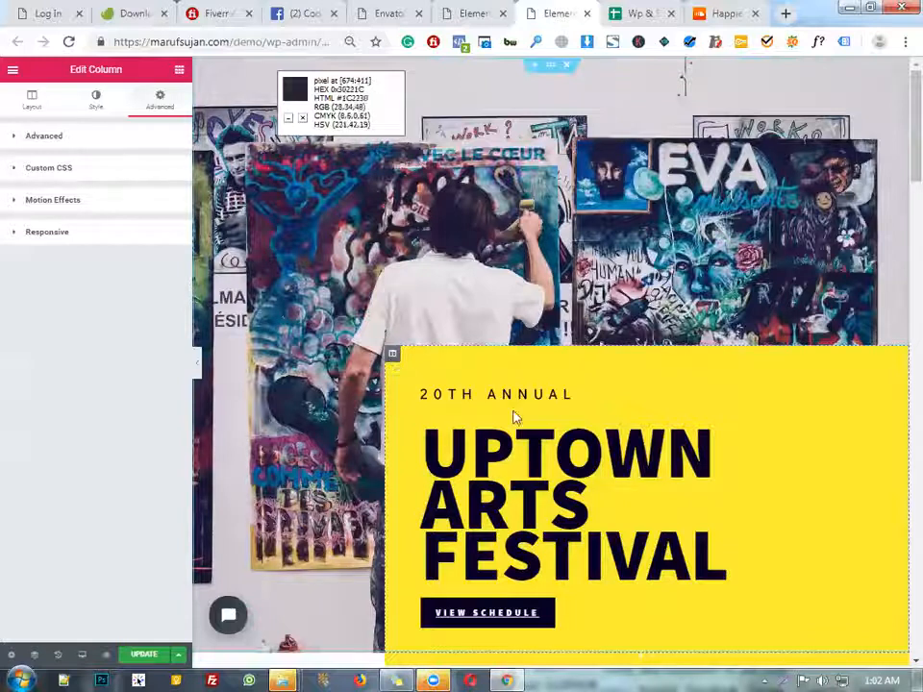
Step: Examine the slides column's layout, style, motion effects, responsive and advanced margin settings
click(179, 70)
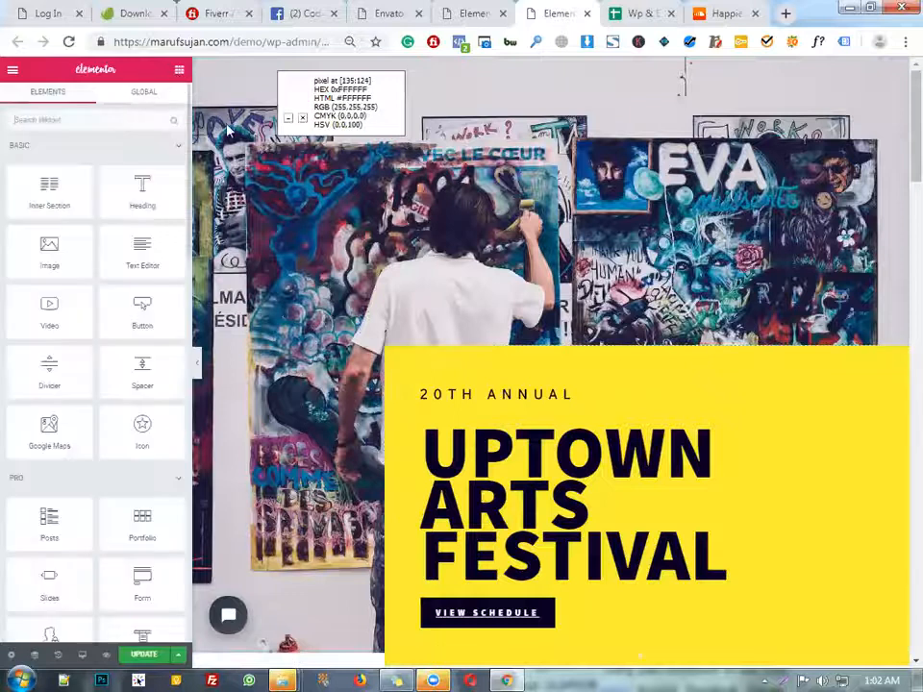
click(393, 354)
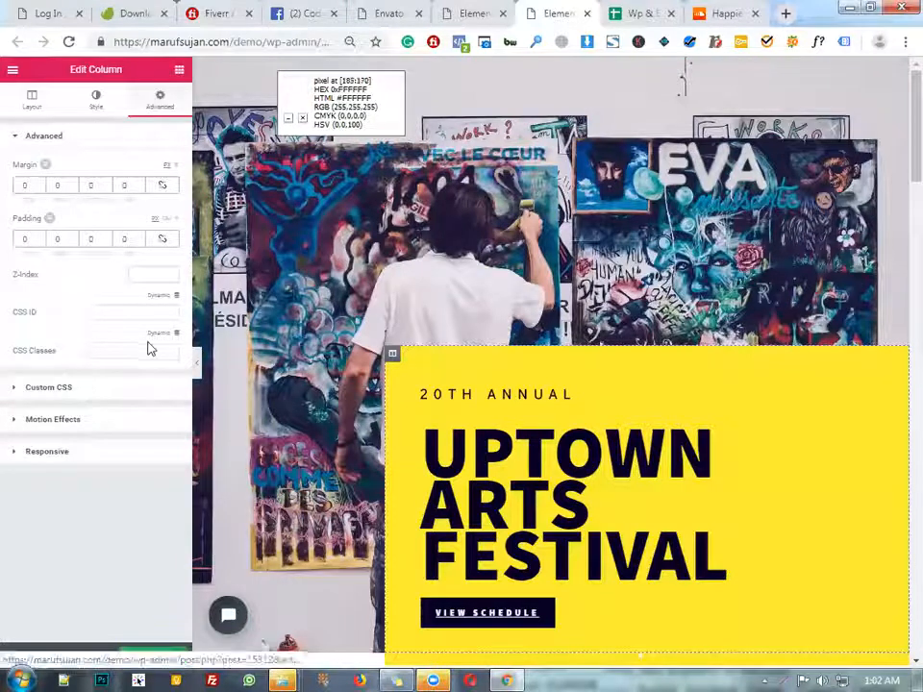
click(33, 100)
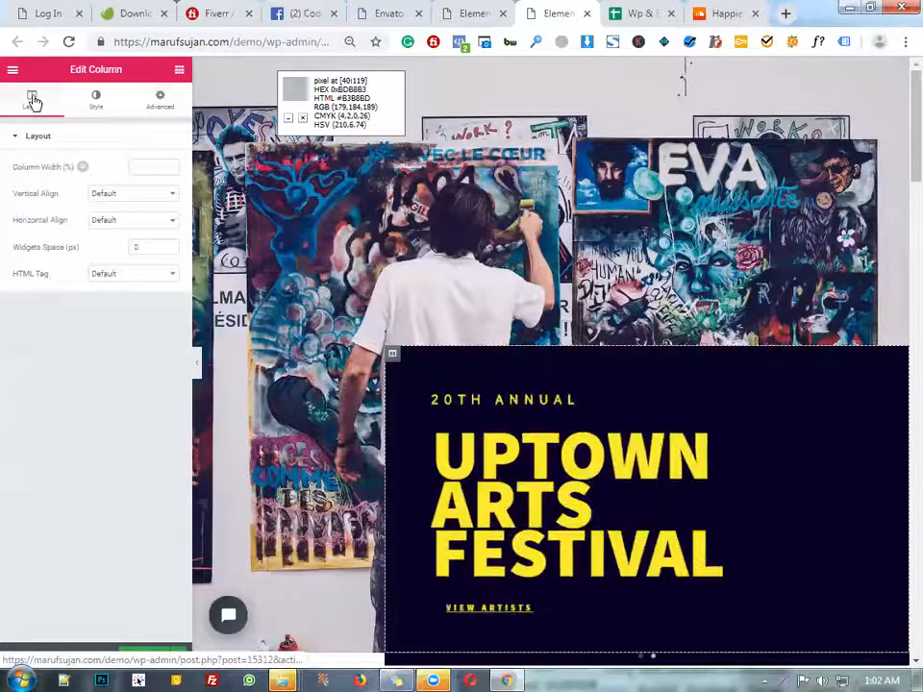
click(142, 197)
click(143, 197)
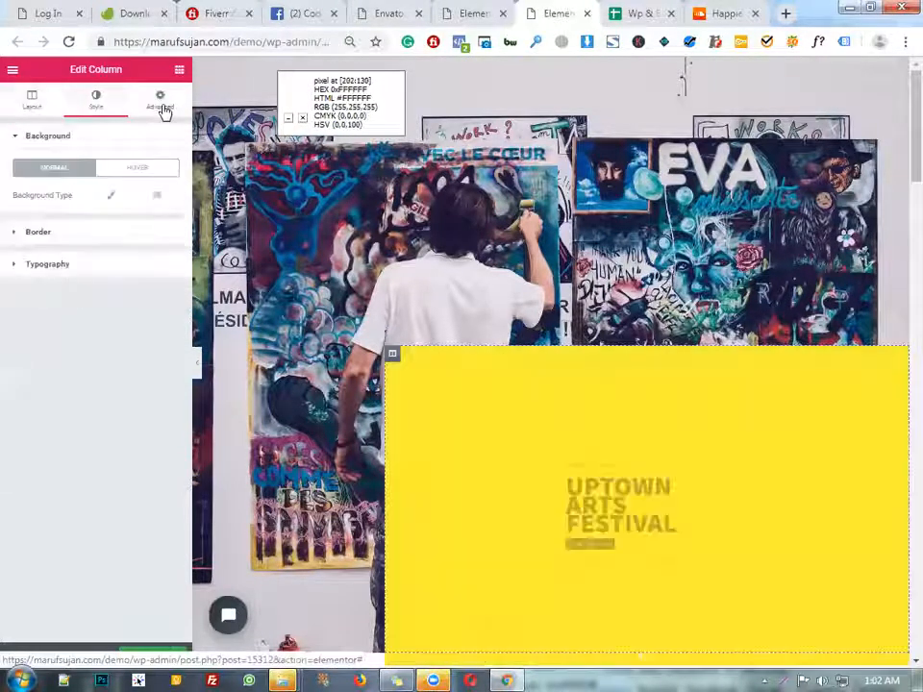
click(160, 104)
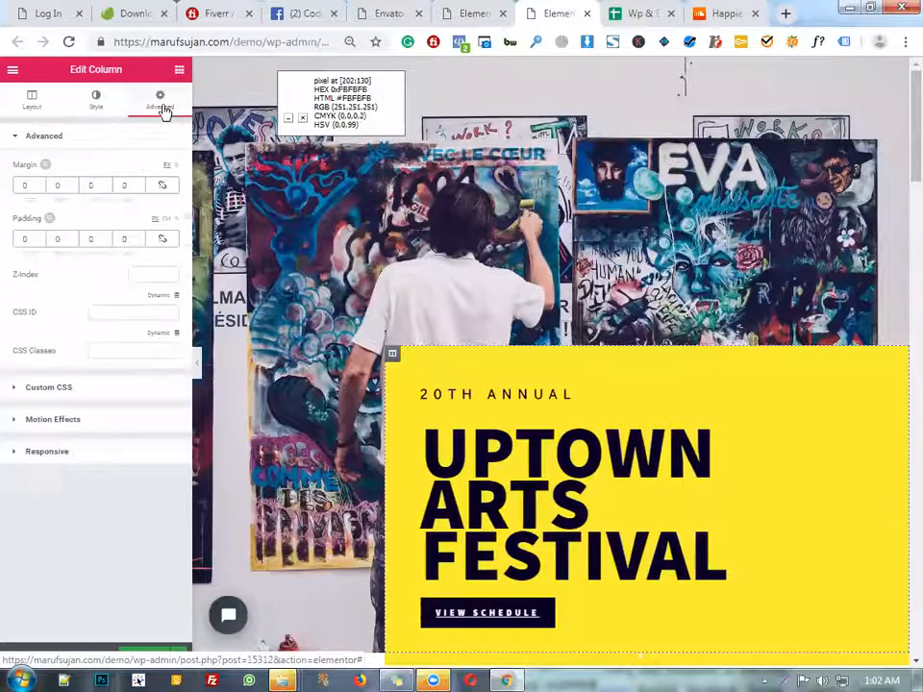
click(58, 419)
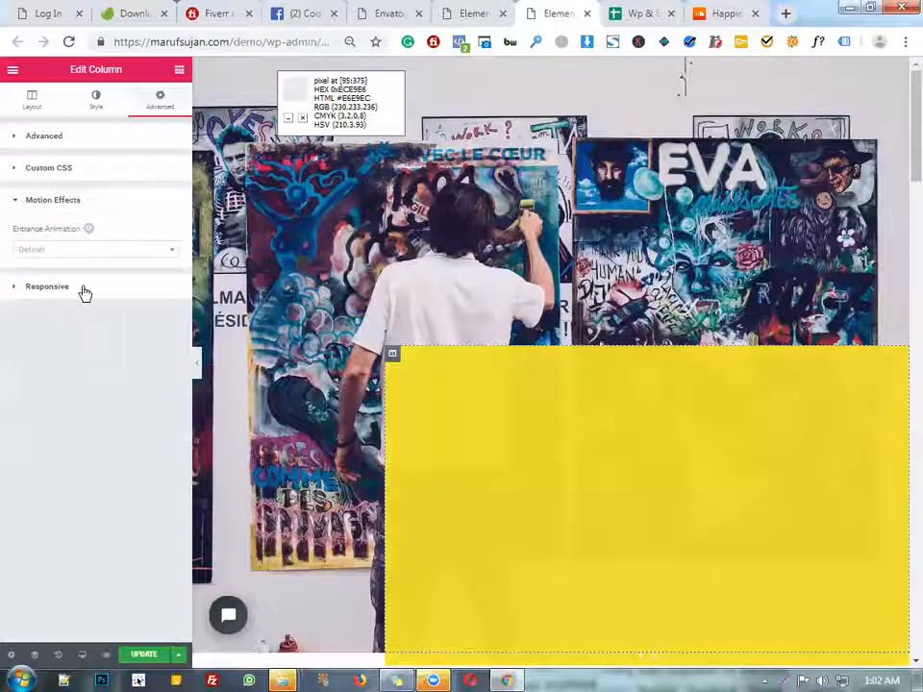
click(83, 287)
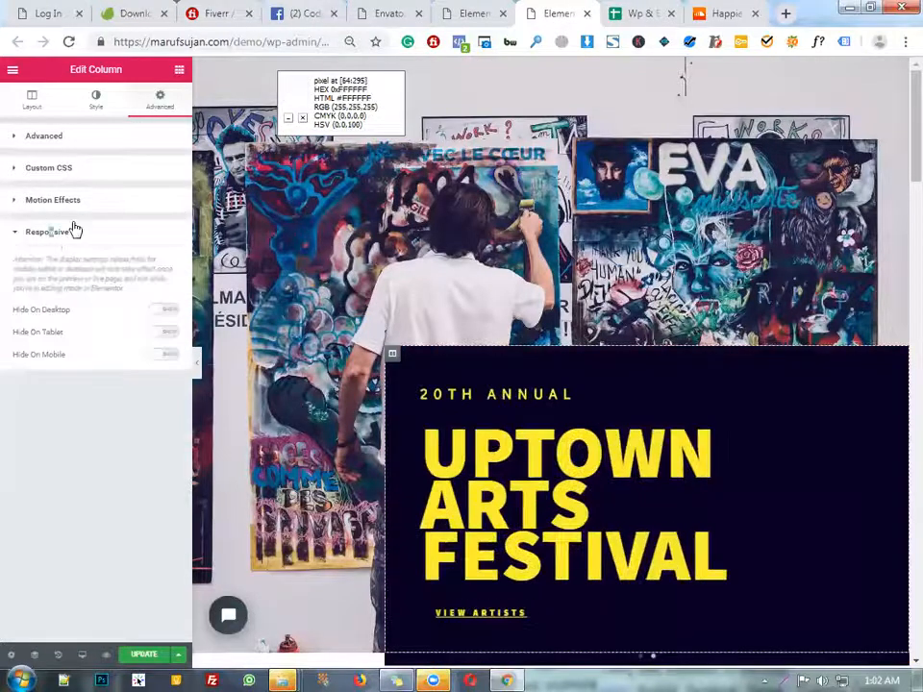
click(99, 201)
click(122, 165)
click(129, 142)
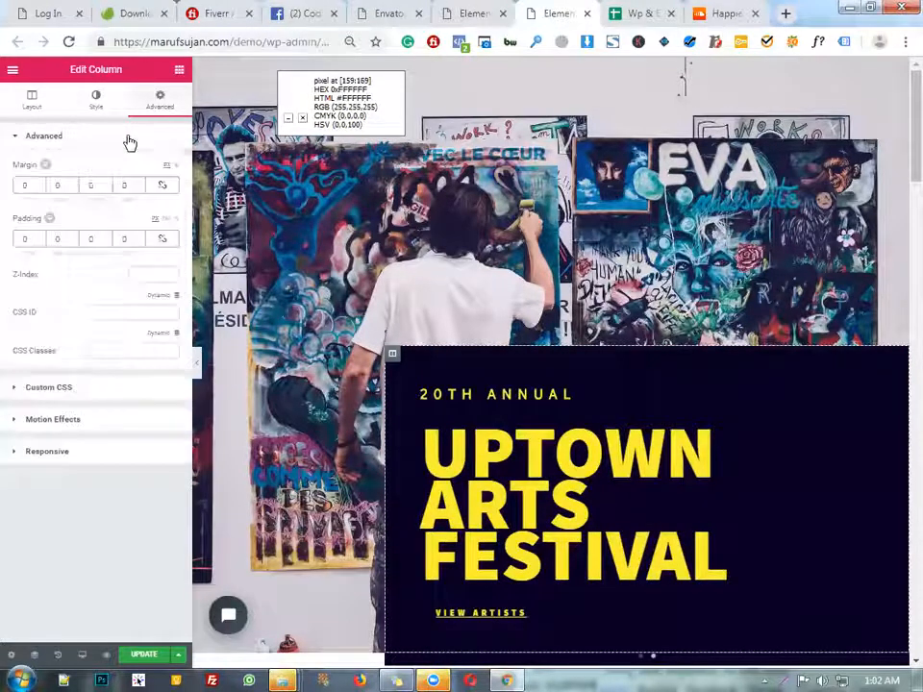
Step: Set the slides column's bottom margin to -100 so the slides overlap the section beneath the header
scroll(670, 449, down, 4)
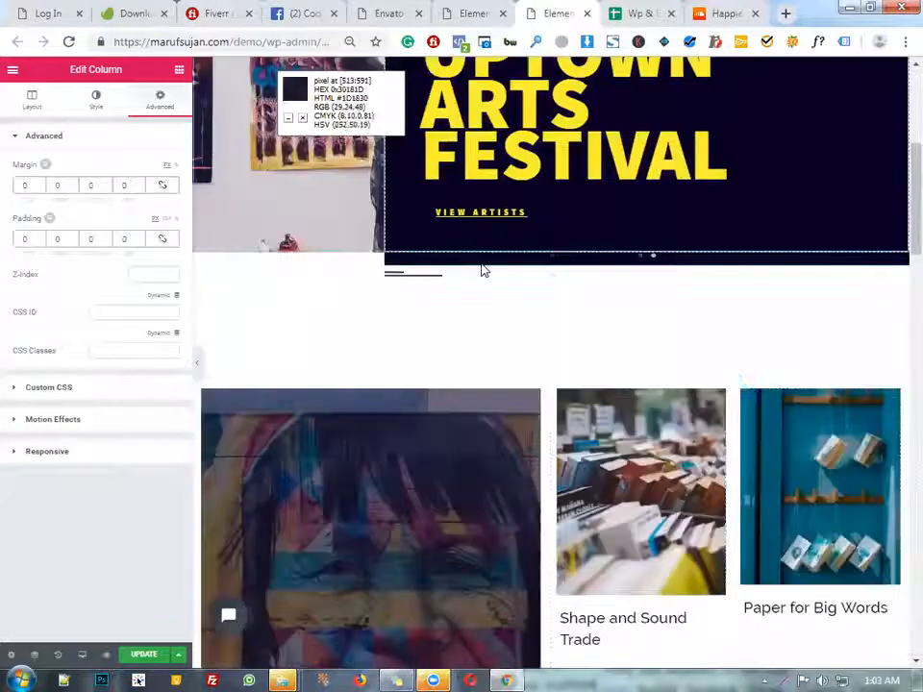
scroll(453, 285, up, 1)
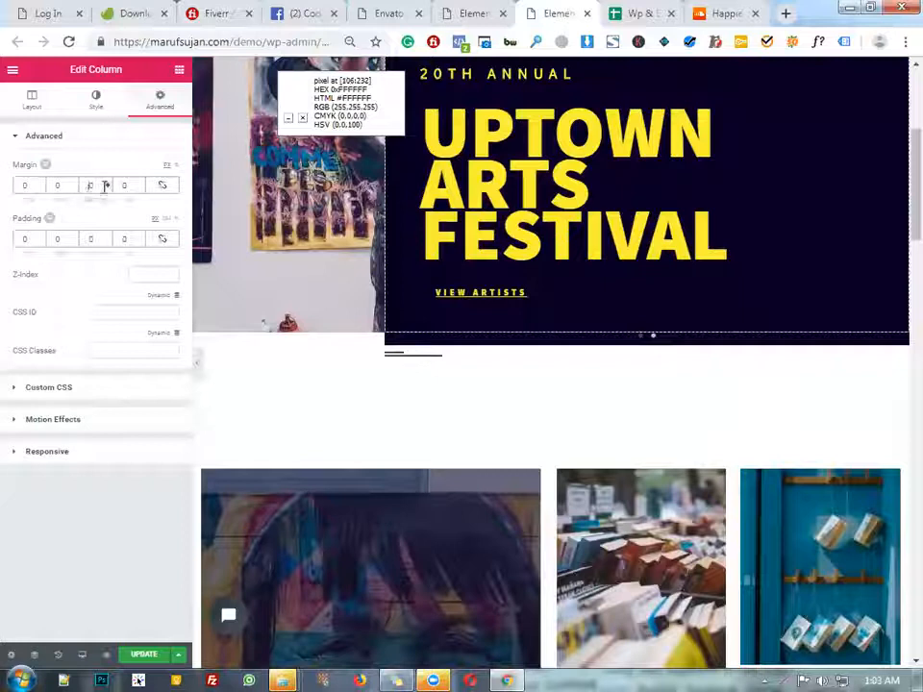
text(100)
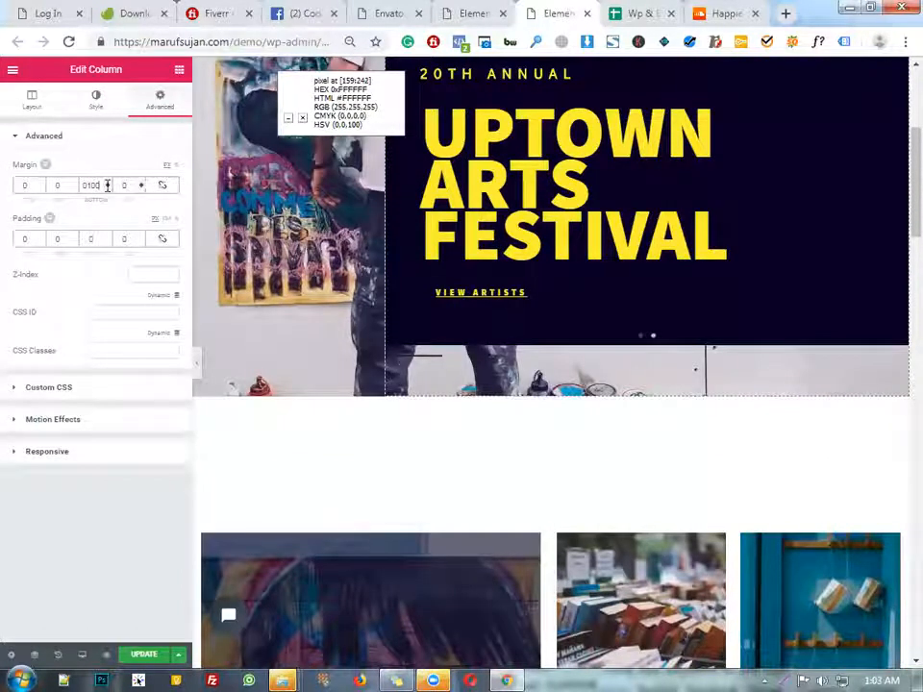
drag(86, 181, 70, 180)
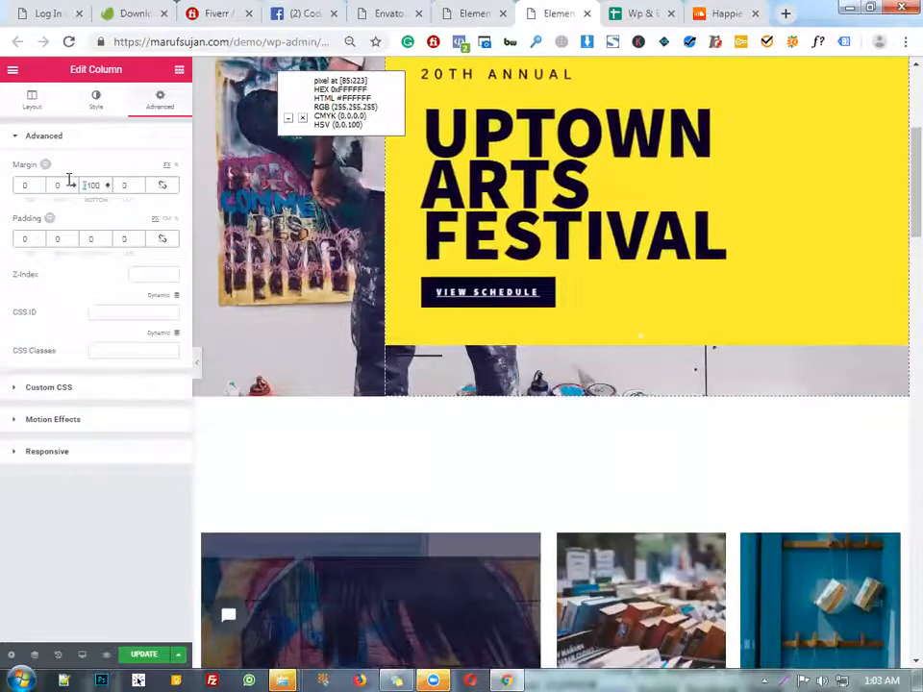
text(-)
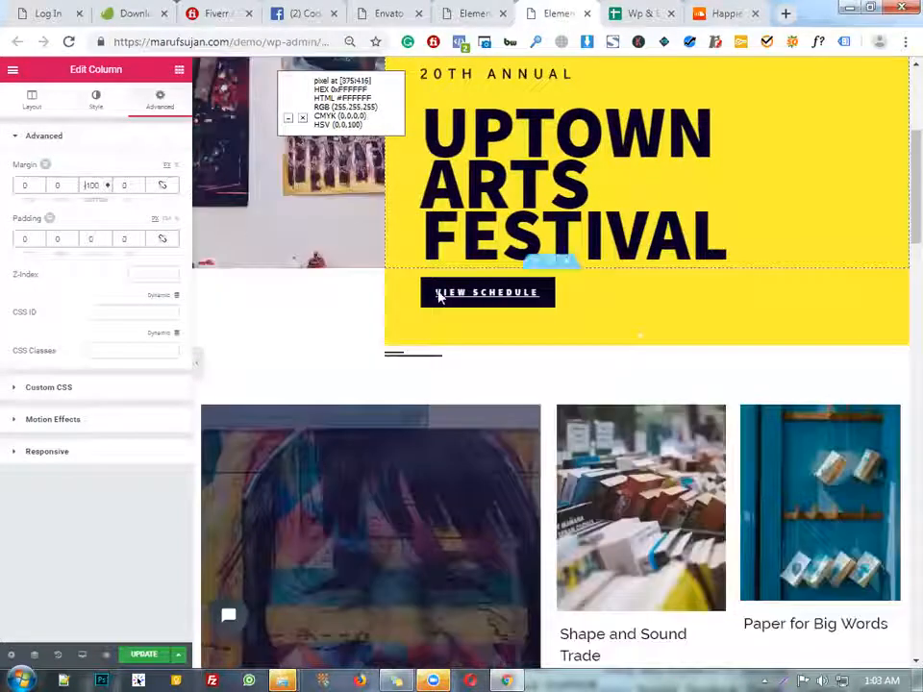
scroll(349, 297, up, 1)
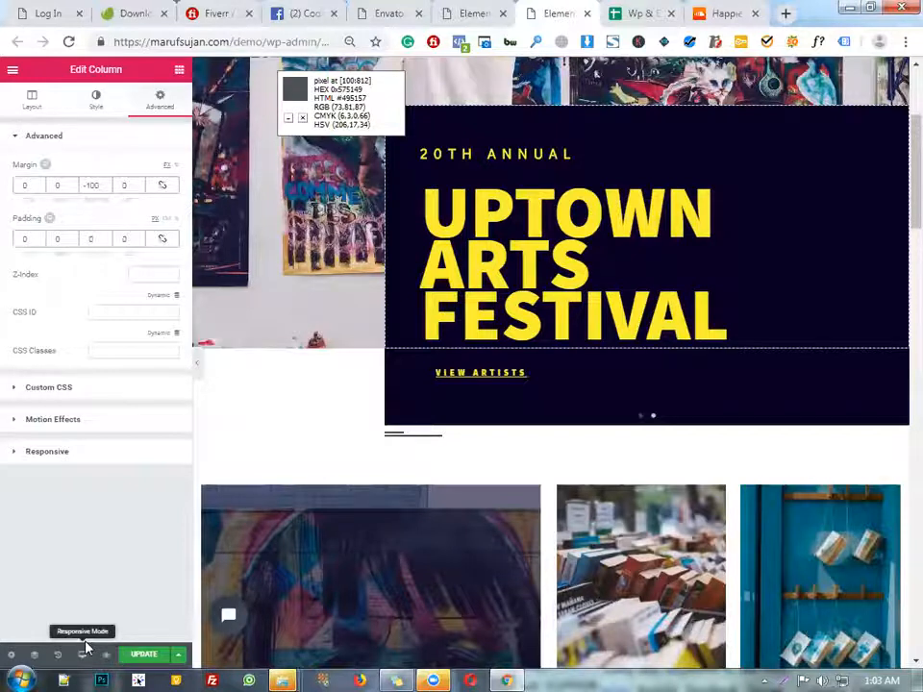
Step: Switch to the editor of the Updown Arts Festival countdown page and bring its email form row into view
click(474, 9)
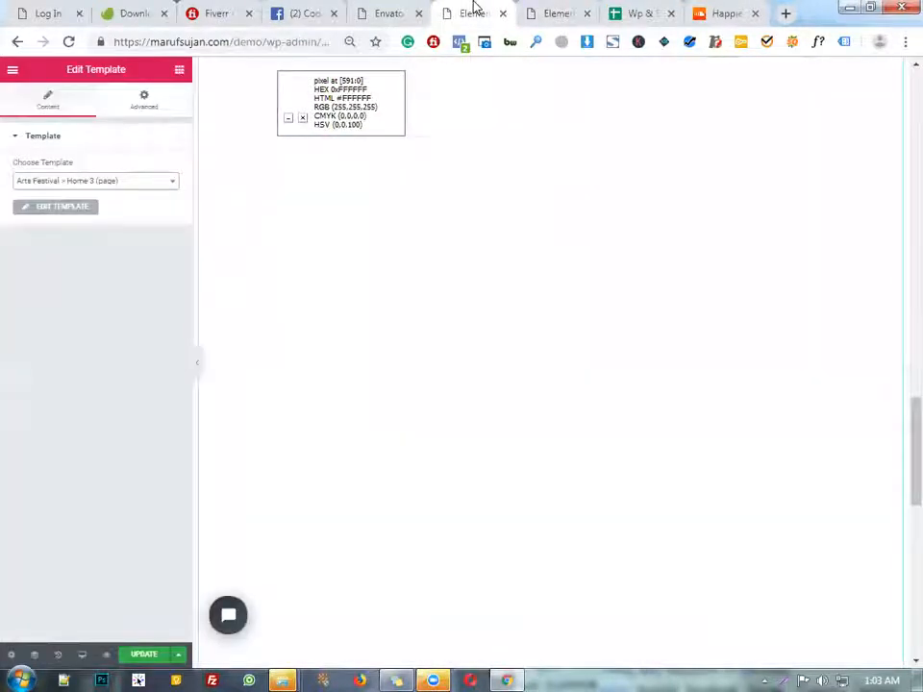
click(398, 8)
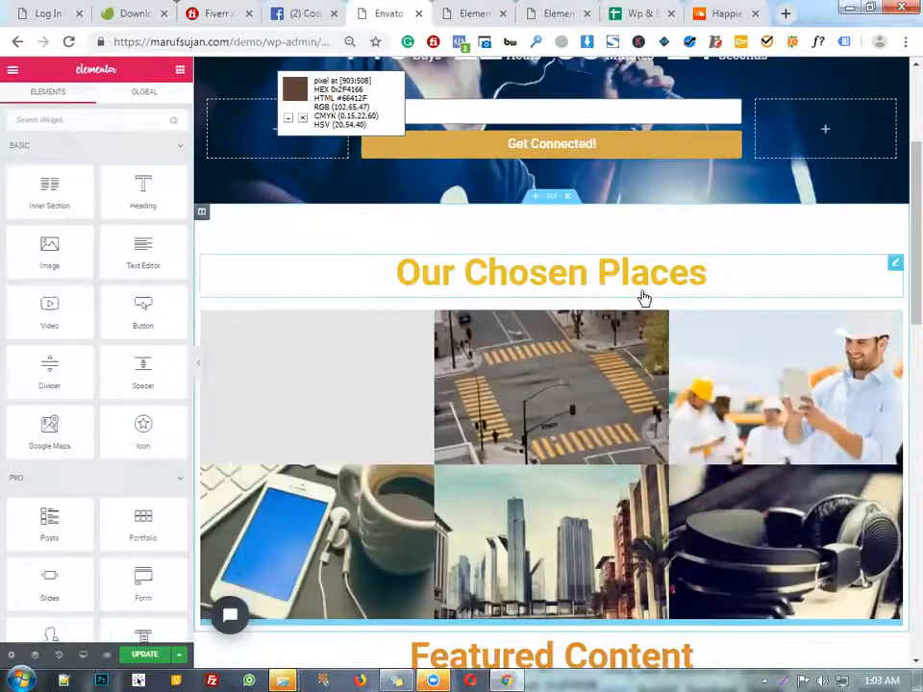
scroll(615, 289, up, 2)
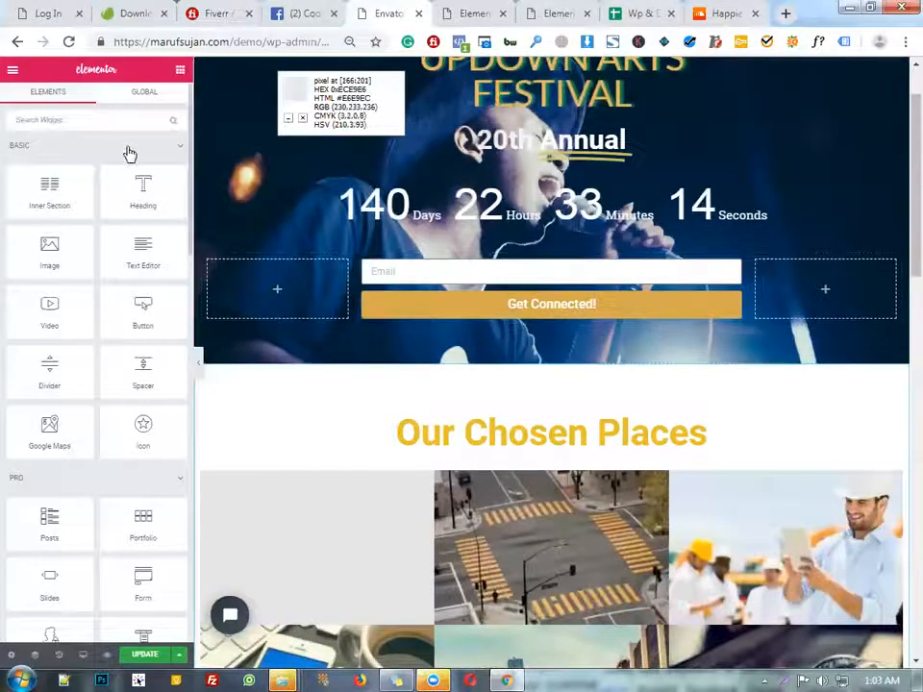
Step: Try a duplicate of the empty column on the other side of the email form, and delete it
right_click(212, 262)
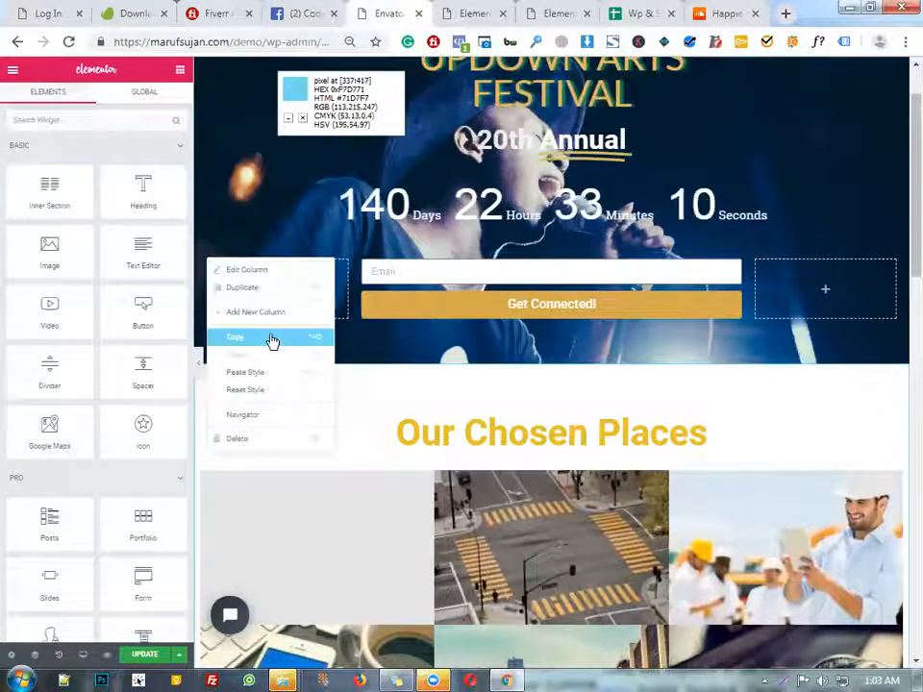
click(258, 290)
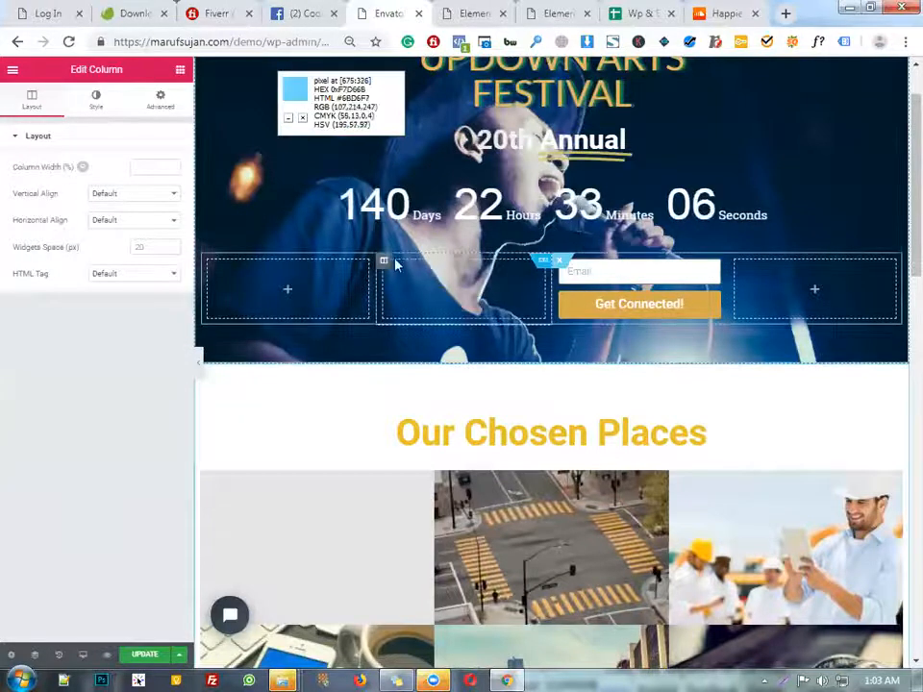
drag(384, 289, 576, 349)
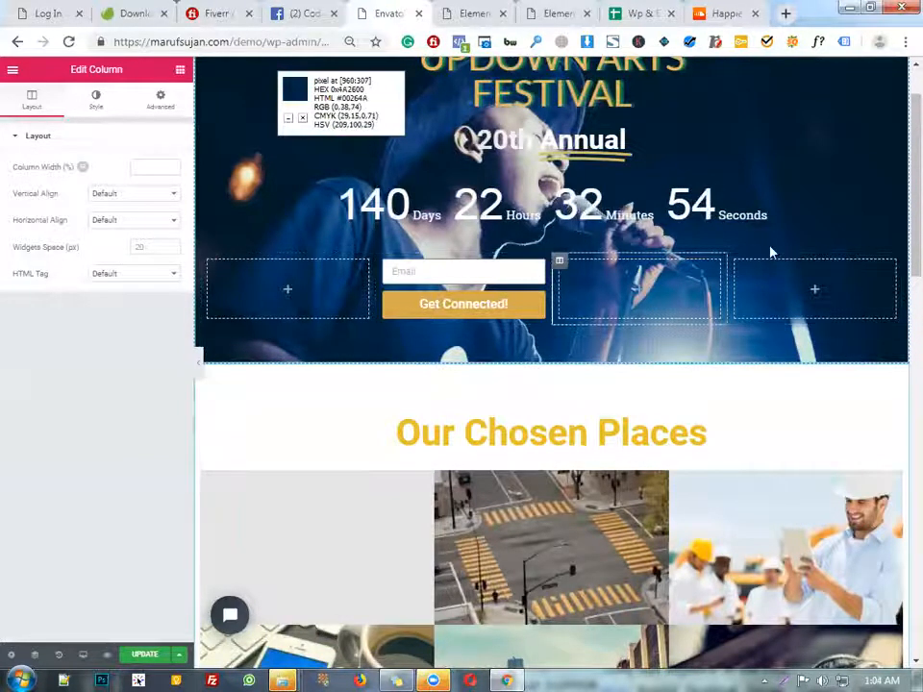
right_click(565, 262)
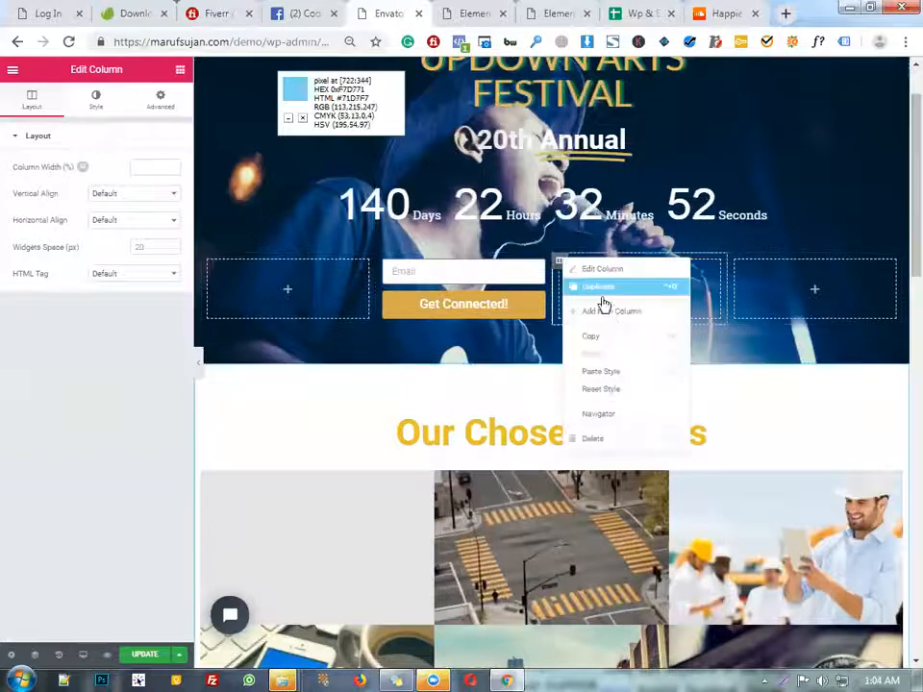
click(611, 440)
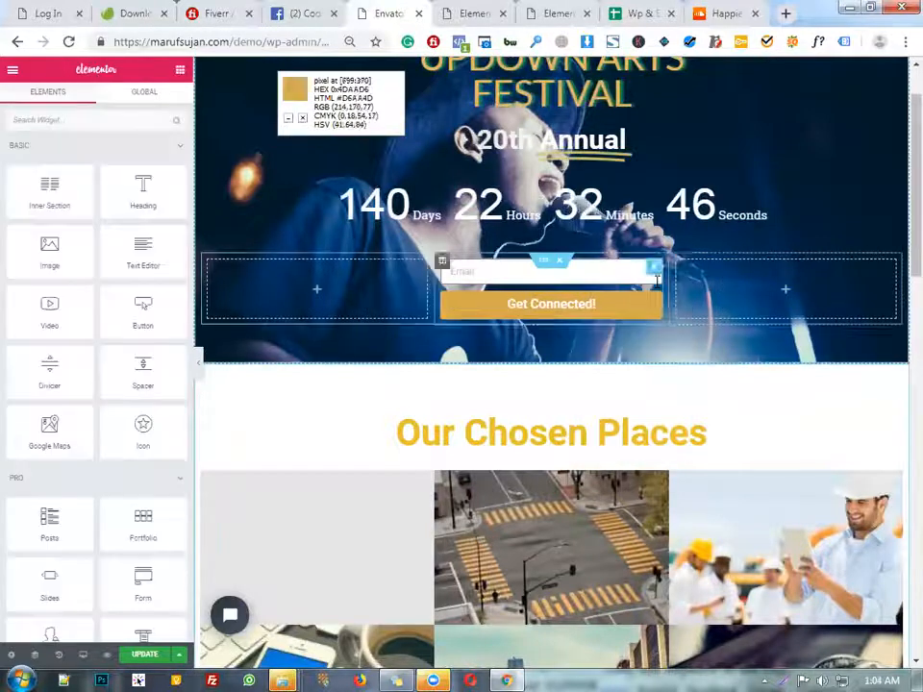
Step: Widen the email form's column on both sides, narrowing the empty columns beside it
drag(668, 288, 781, 293)
drag(433, 290, 340, 283)
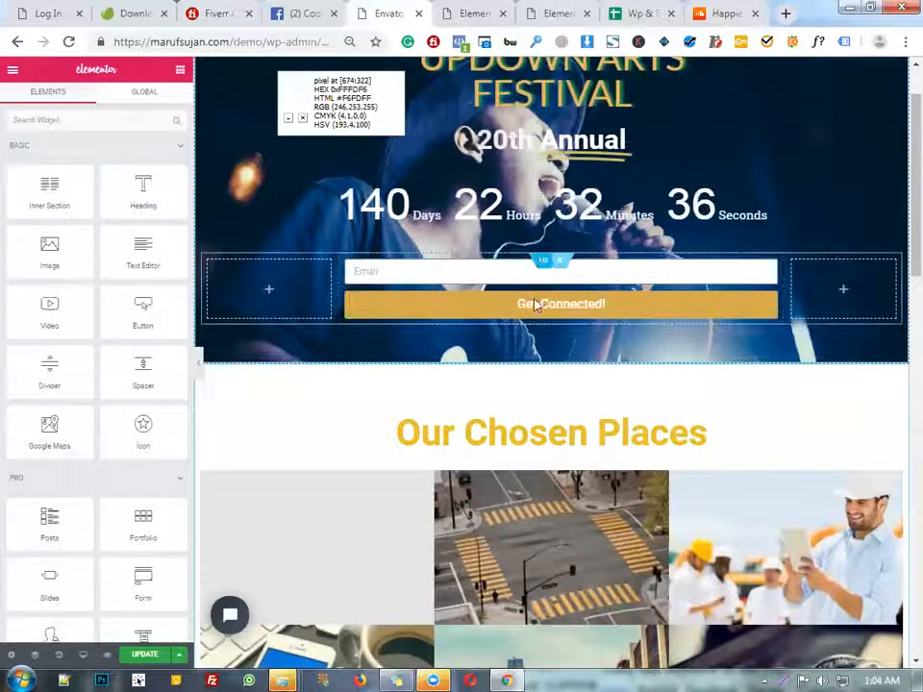
Step: Add a two-column inner section beneath the email form row and browse the widgets available for its columns
scroll(554, 290, down, 2)
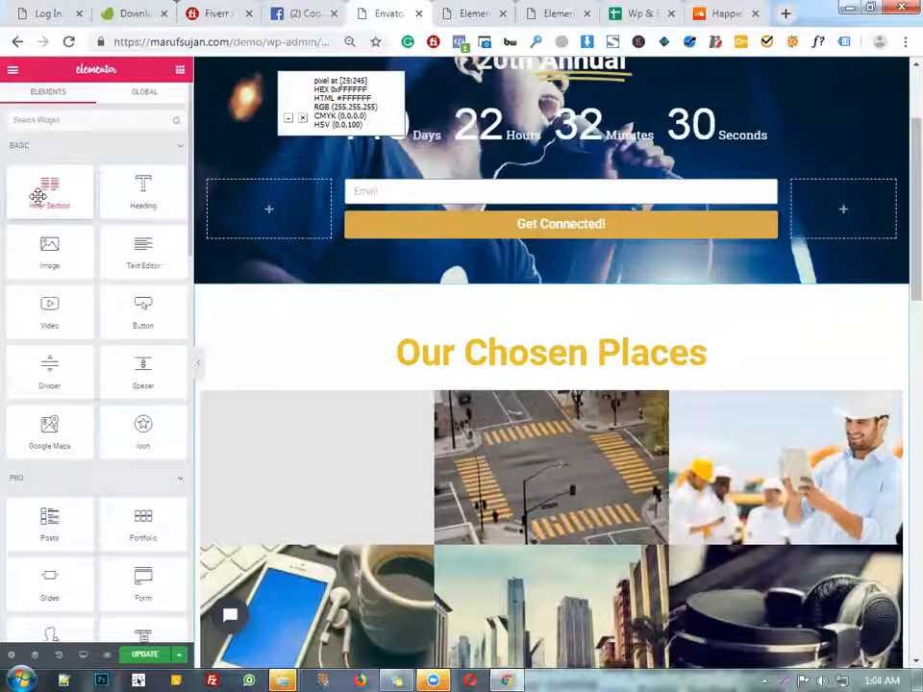
drag(694, 299, 629, 243)
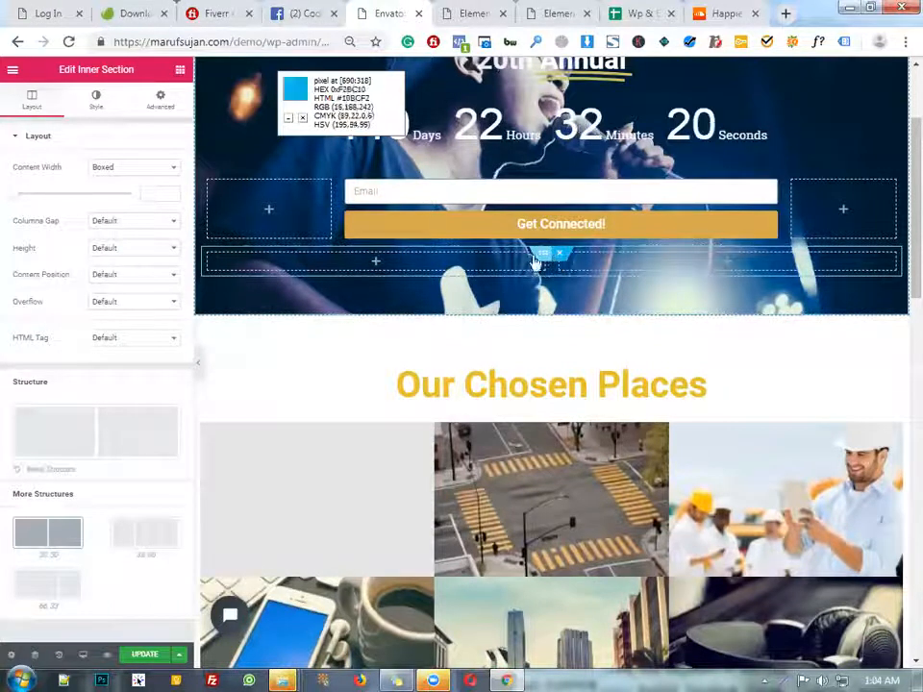
click(726, 264)
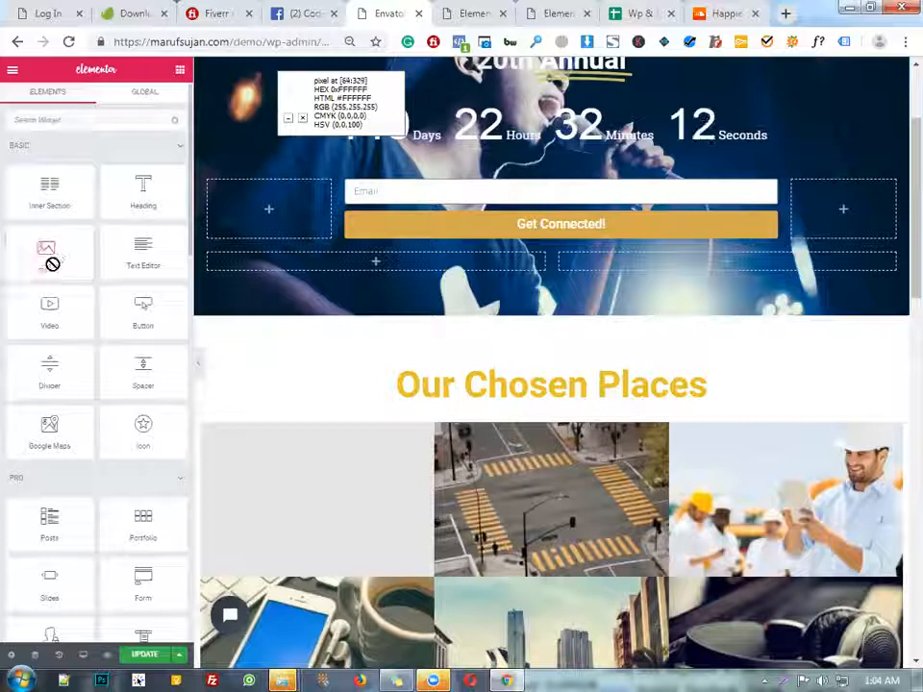
scroll(111, 336, down, 2)
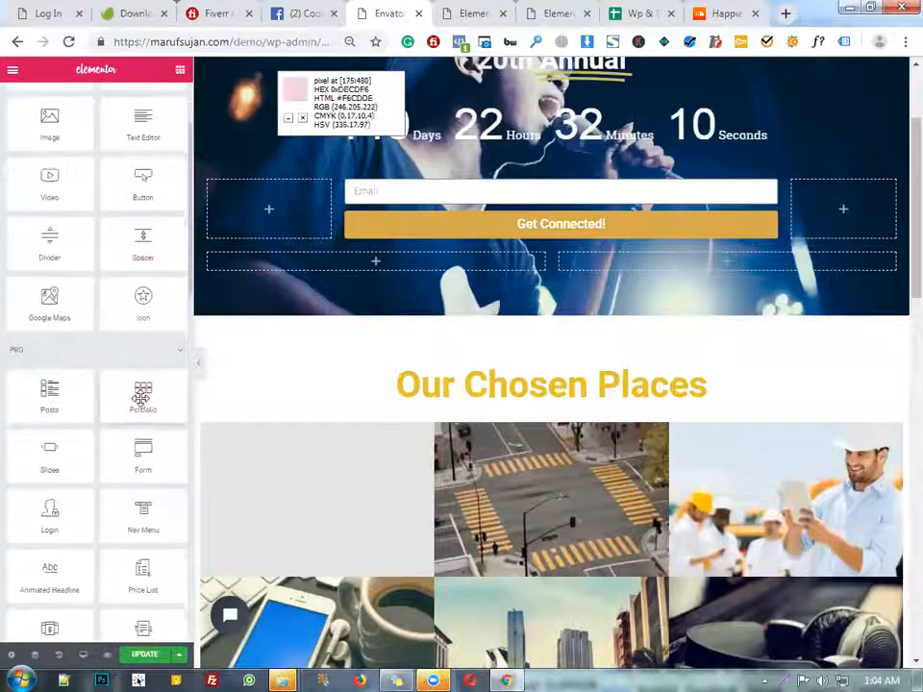
Step: Place a Flip Box widget in the second column of the inner section beneath the email form
scroll(141, 397, down, 1)
scroll(151, 485, down, 1)
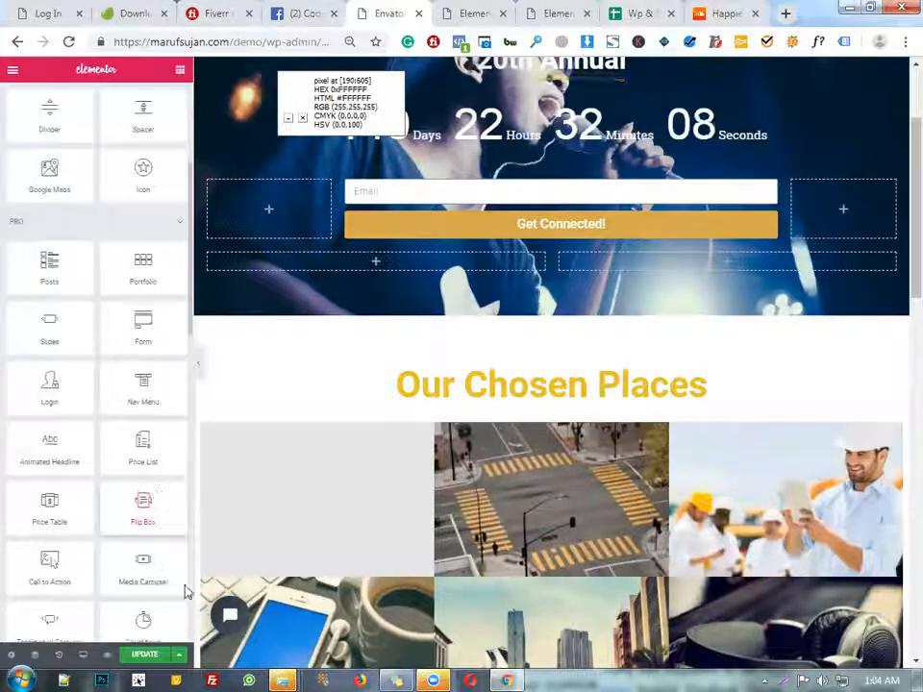
drag(142, 504, 738, 256)
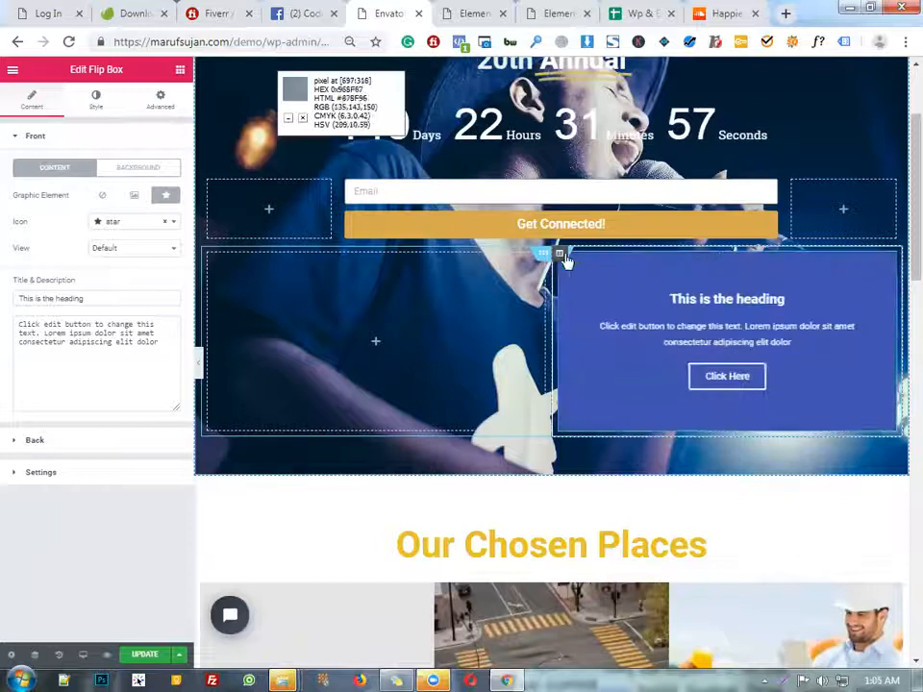
Step: Delete the spacer beneath the two-column inner section
click(560, 256)
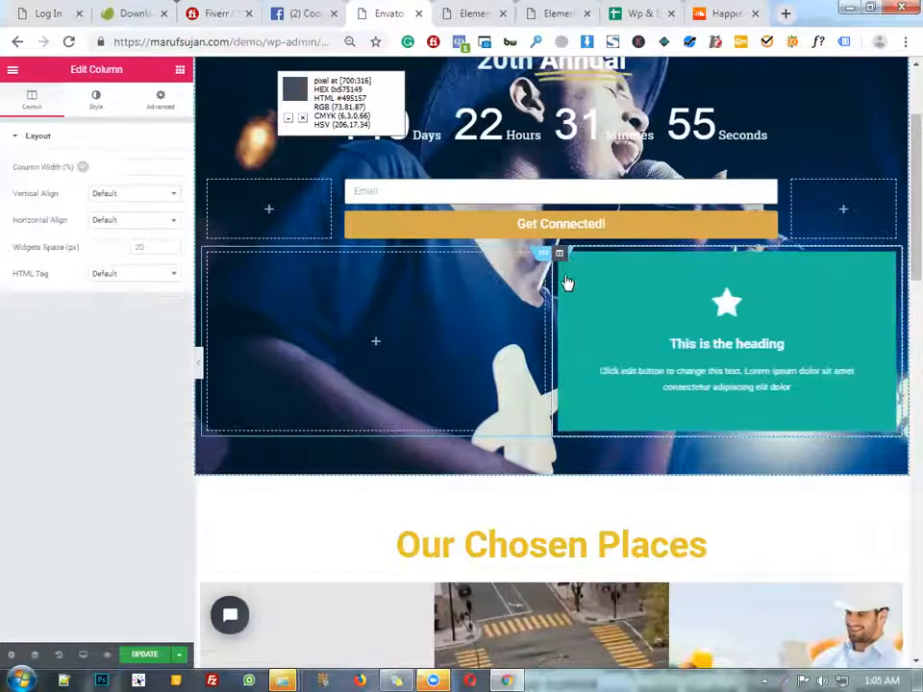
right_click(894, 447)
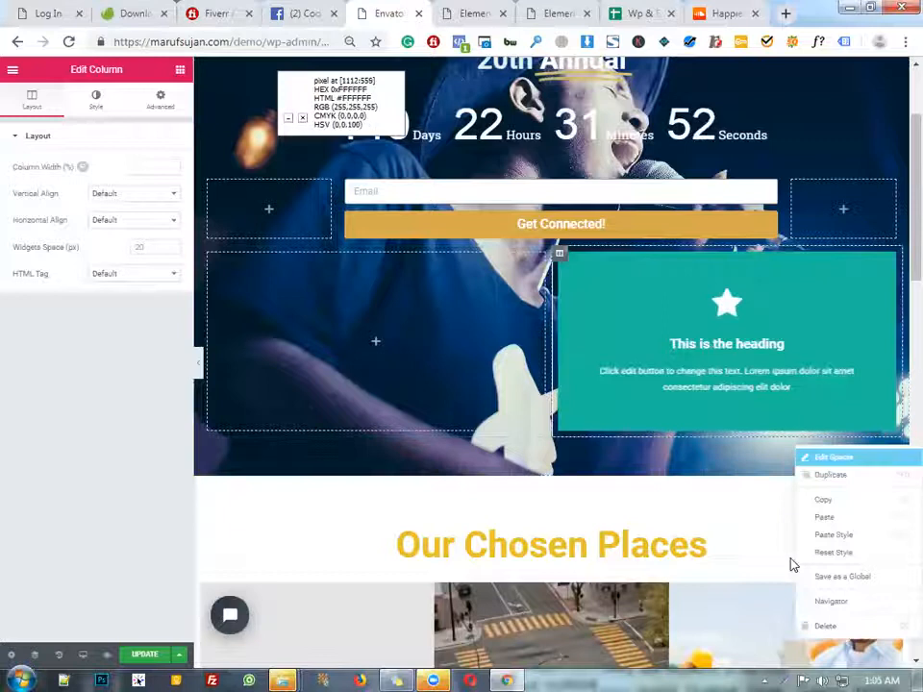
click(846, 627)
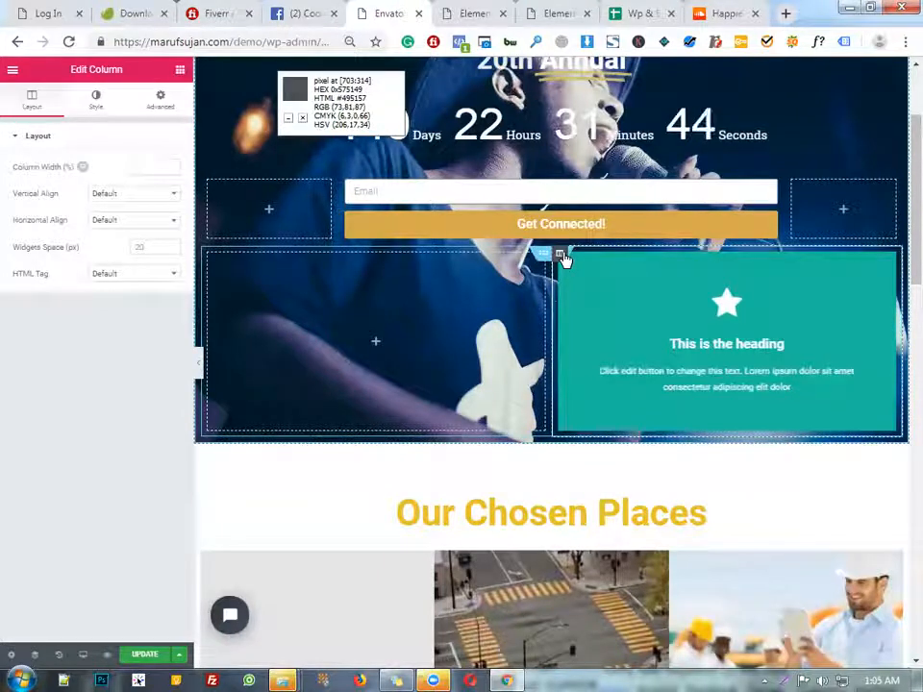
Step: Try a linked margin of 100 px on all sides of the flip box's column, and clear it
click(157, 98)
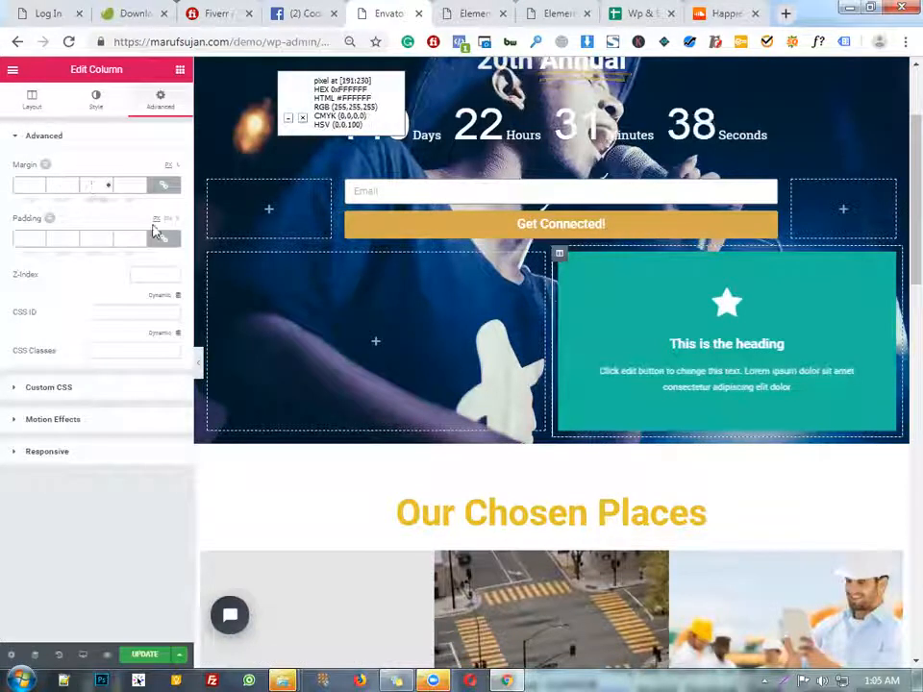
text(100)
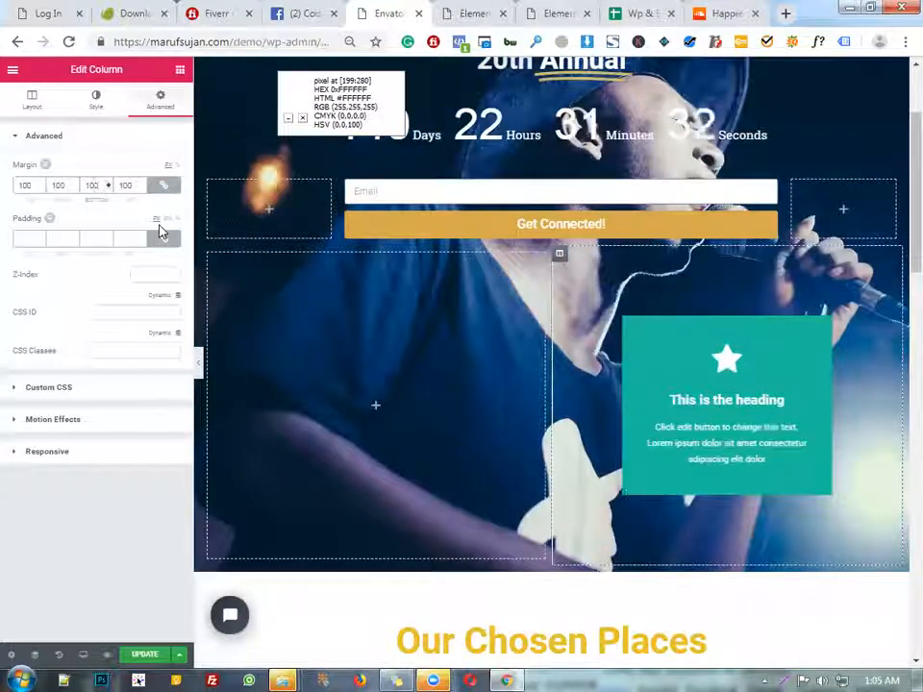
key(BackSpace)
key(BackSpace)
key(BackSpace)
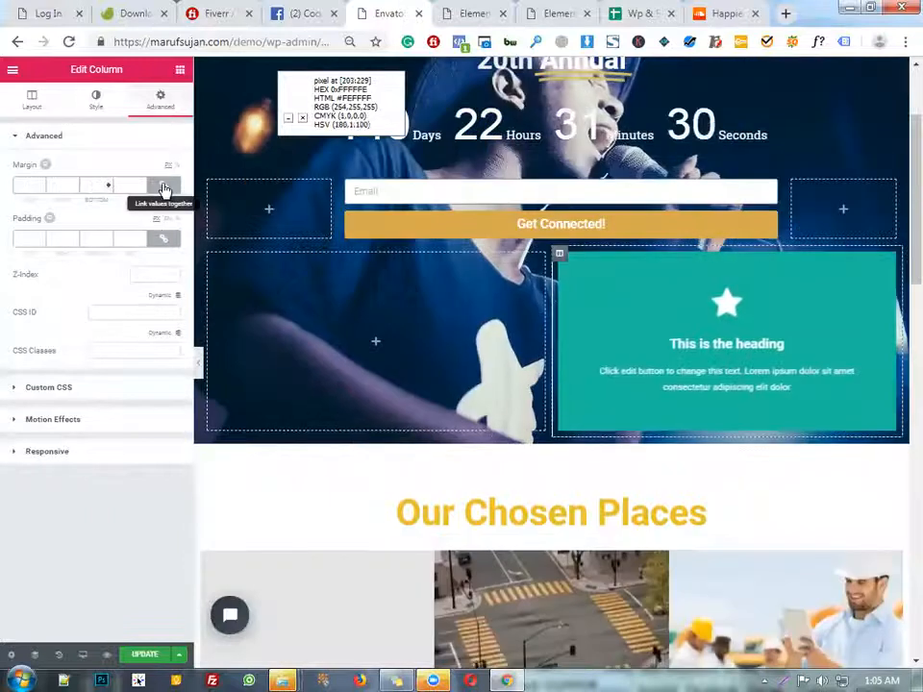
Step: Unlink the margin values of the flip box's column and set its bottom margin to -100 px
click(163, 185)
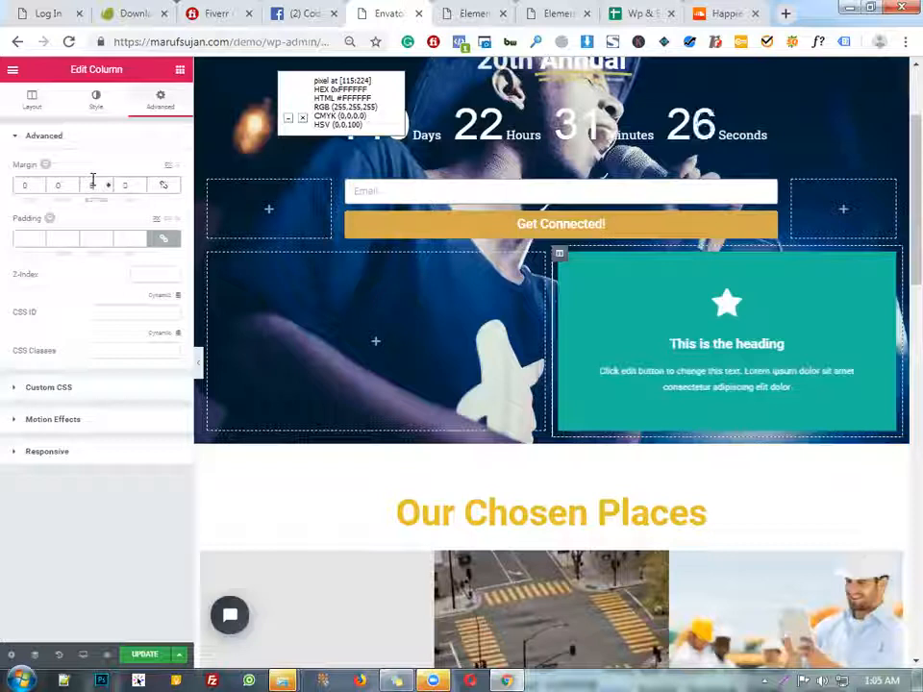
click(92, 185)
text(100)
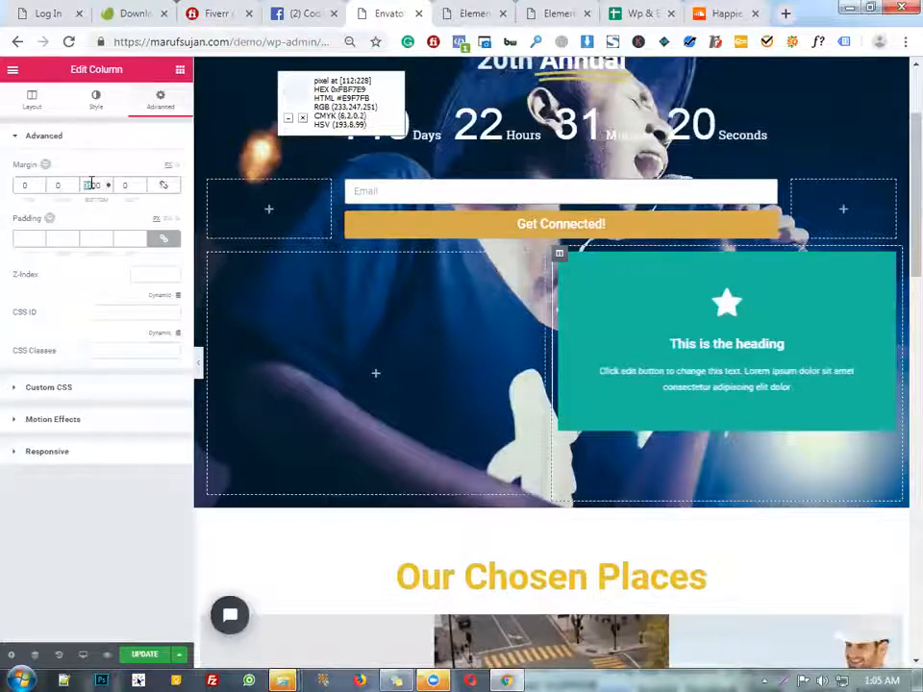
text(-)
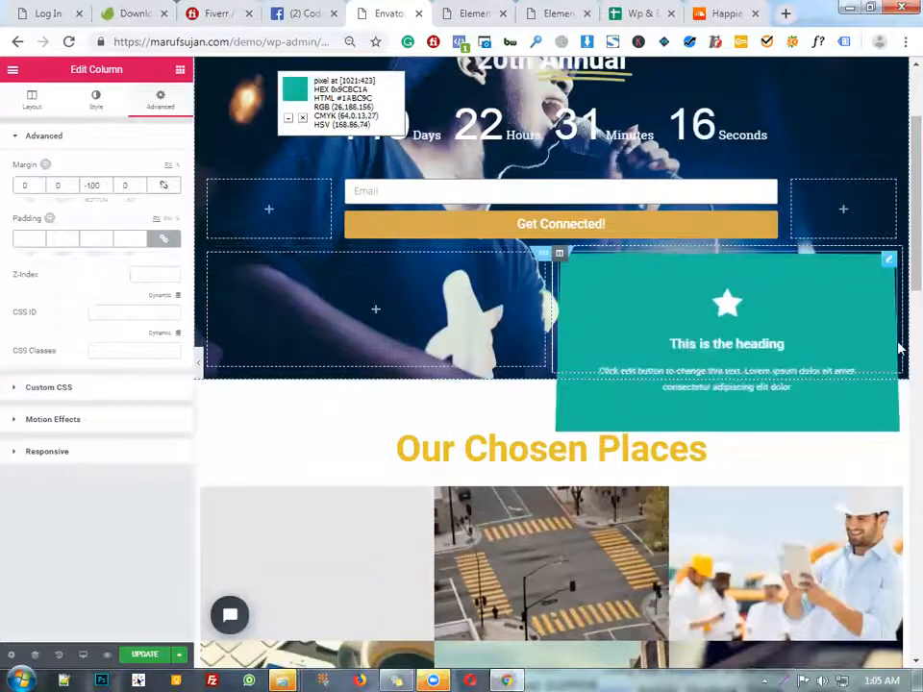
scroll(762, 297, down, 1)
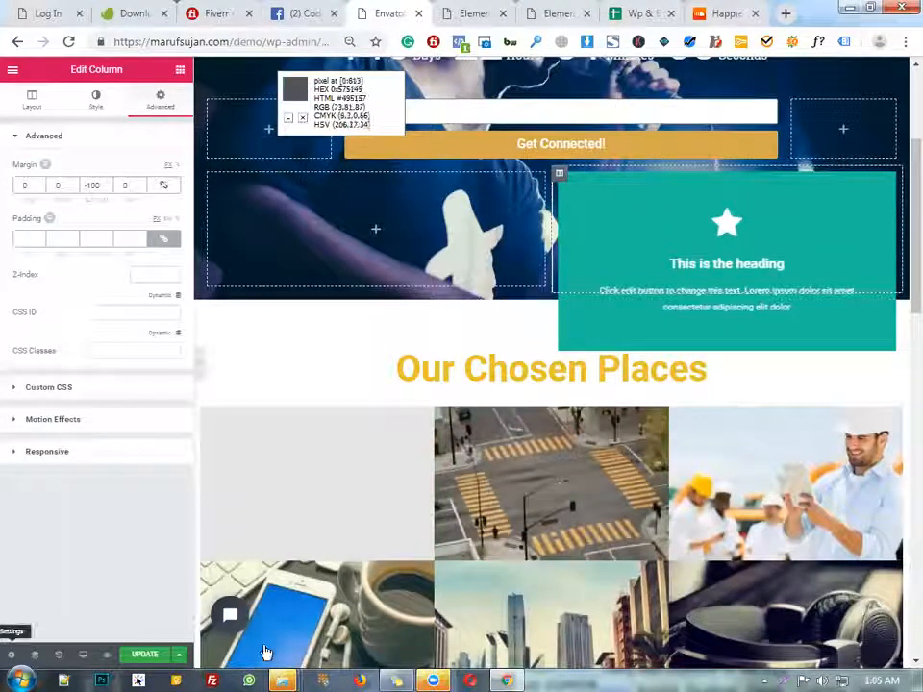
Step: Preview the page at tablet size and examine the header's email form and flip box columns
click(84, 650)
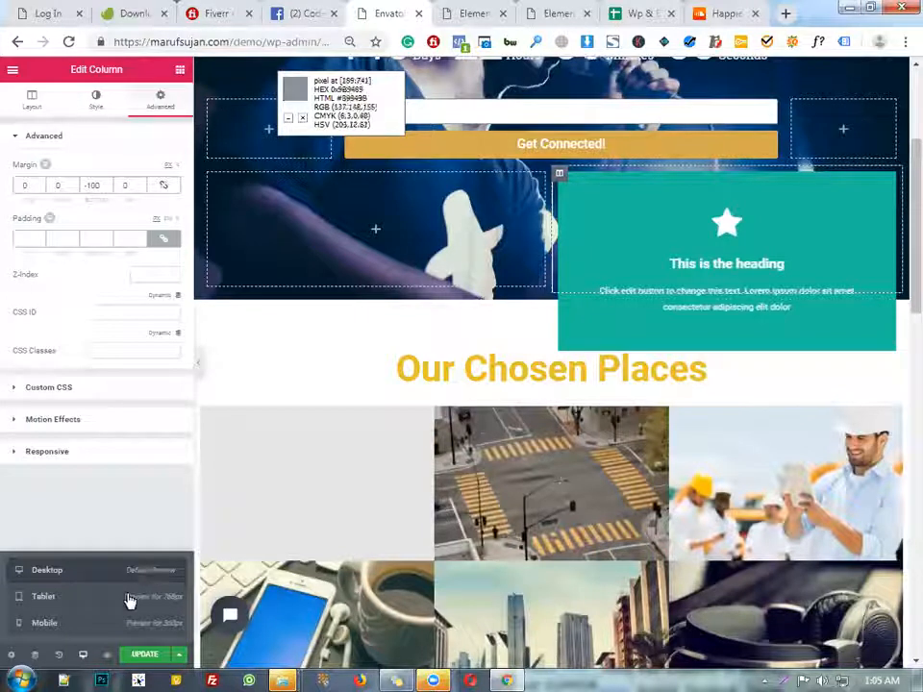
click(130, 598)
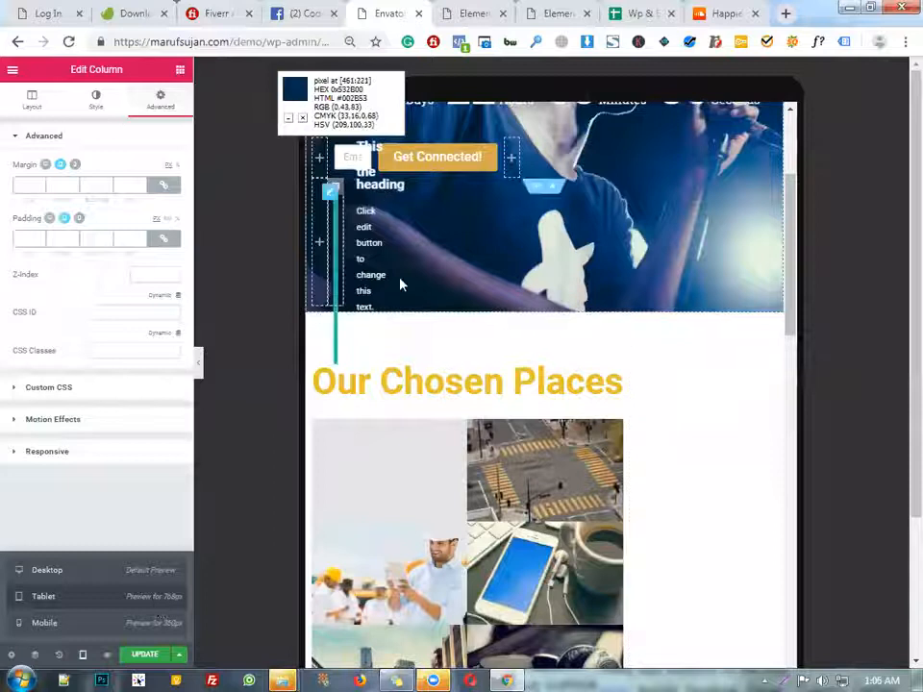
scroll(481, 278, up, 3)
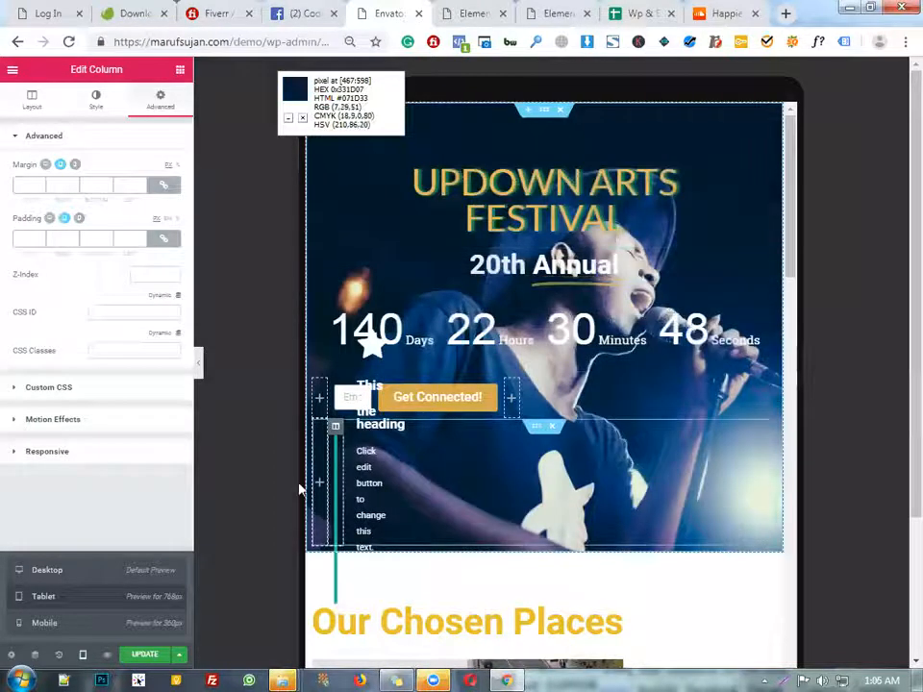
scroll(322, 477, down, 3)
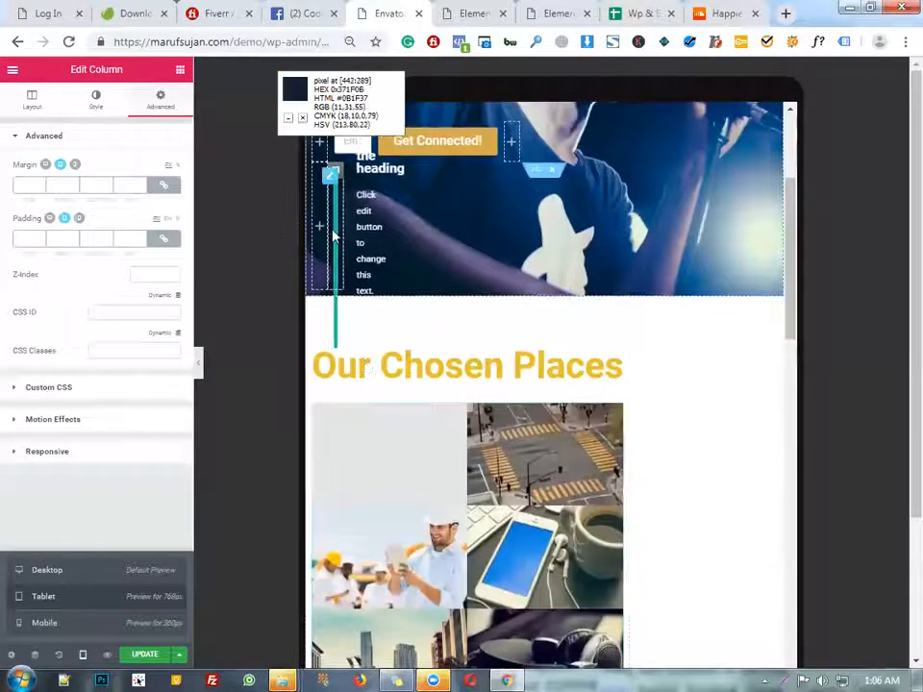
Step: Preview the page at mobile size and examine the flip box against the Our Chosen Places heading
click(106, 625)
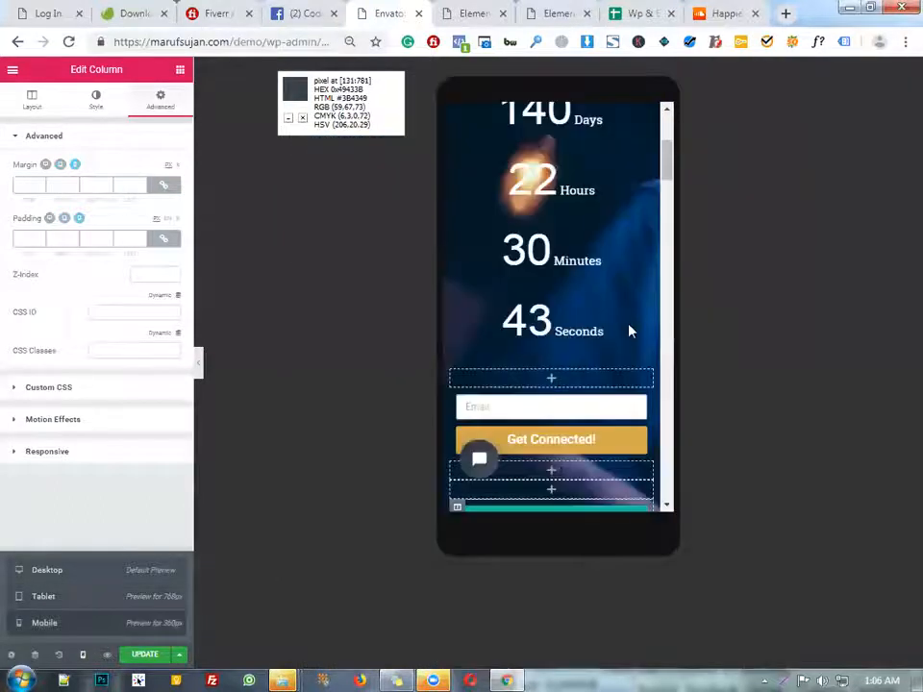
scroll(629, 331, down, 6)
scroll(630, 329, up, 3)
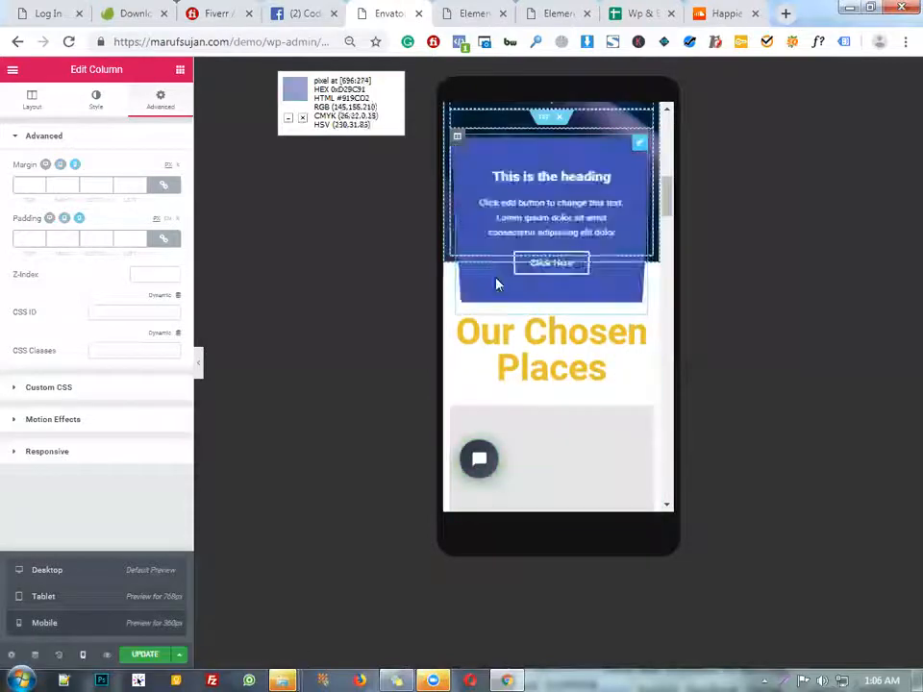
scroll(567, 288, up, 1)
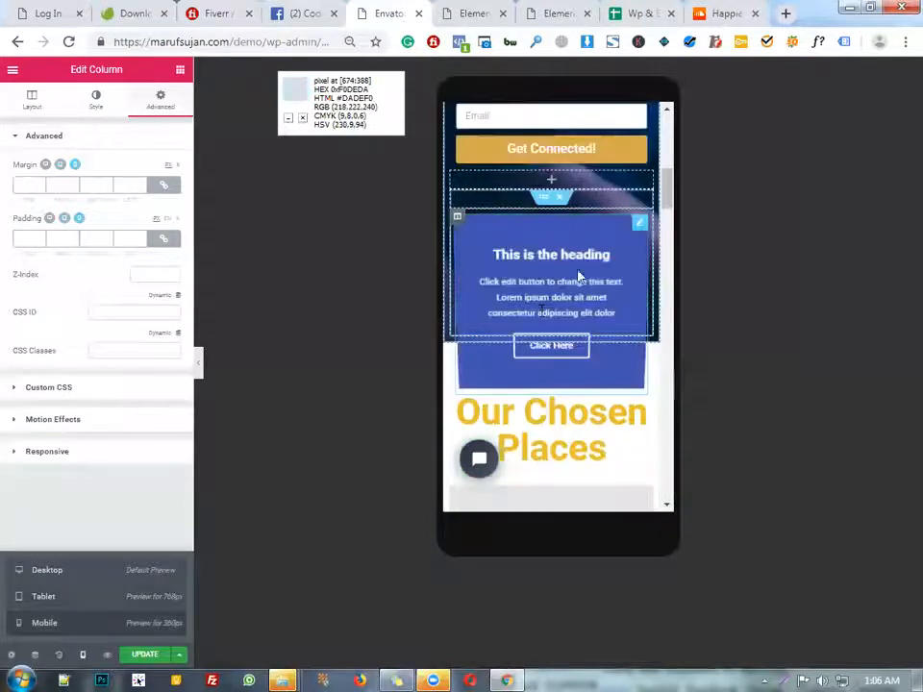
Step: Recheck the header's column layout in the tablet preview and return to the desktop preview
click(100, 602)
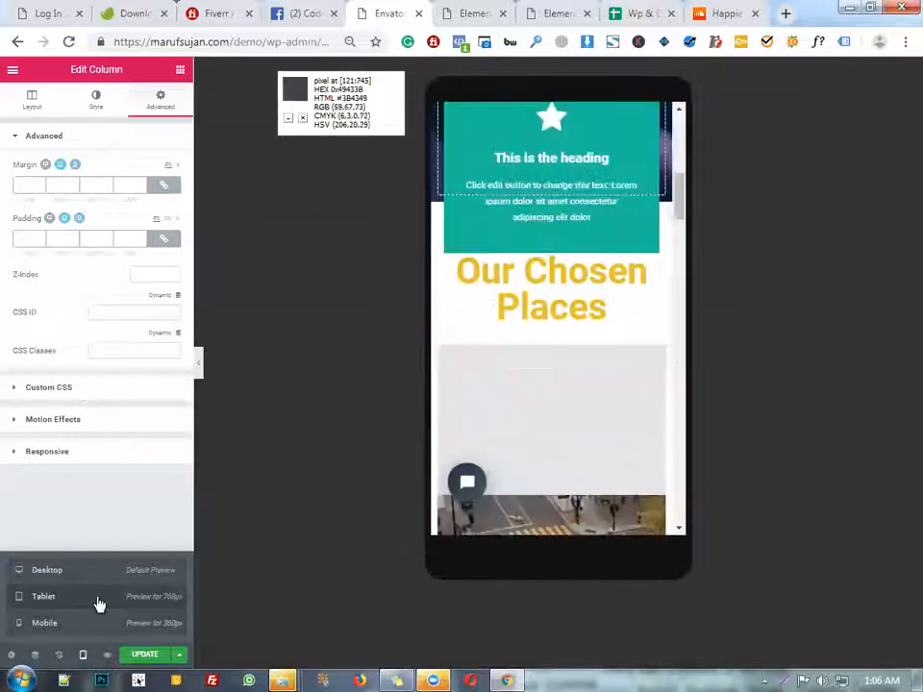
scroll(672, 332, up, 6)
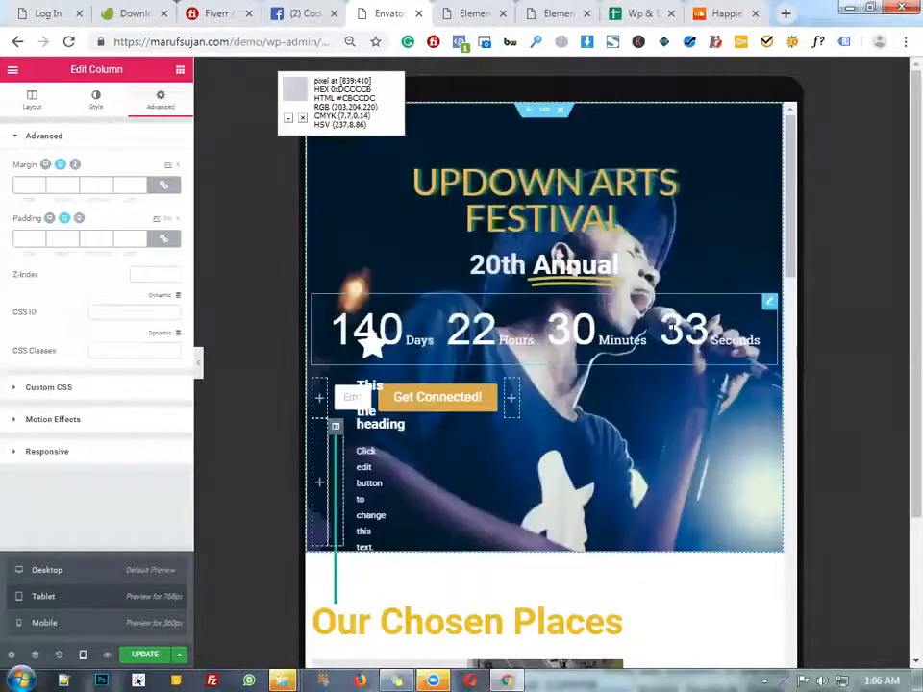
scroll(670, 330, down, 3)
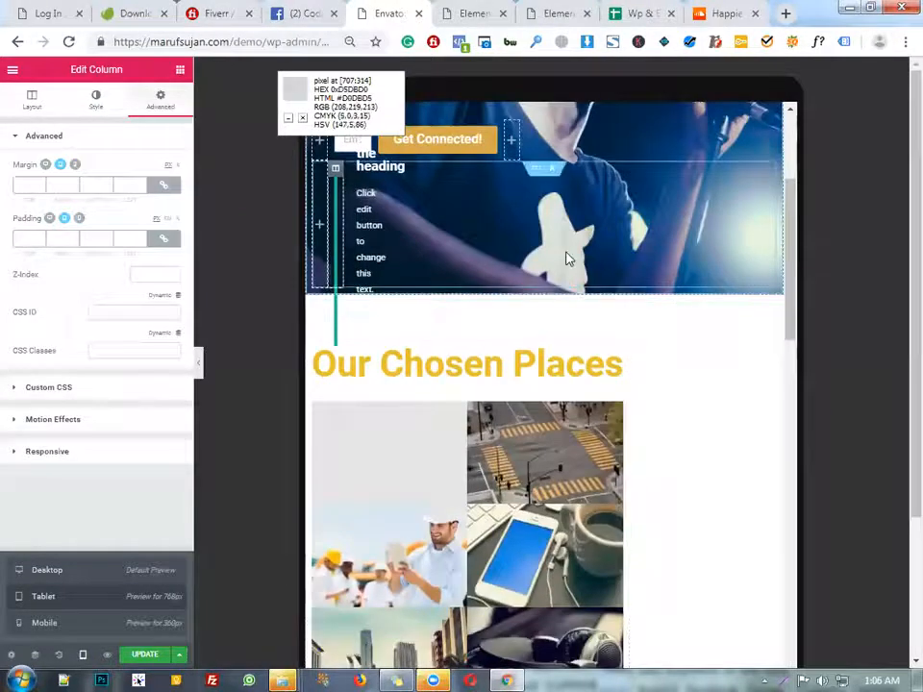
scroll(567, 260, up, 3)
scroll(569, 264, down, 3)
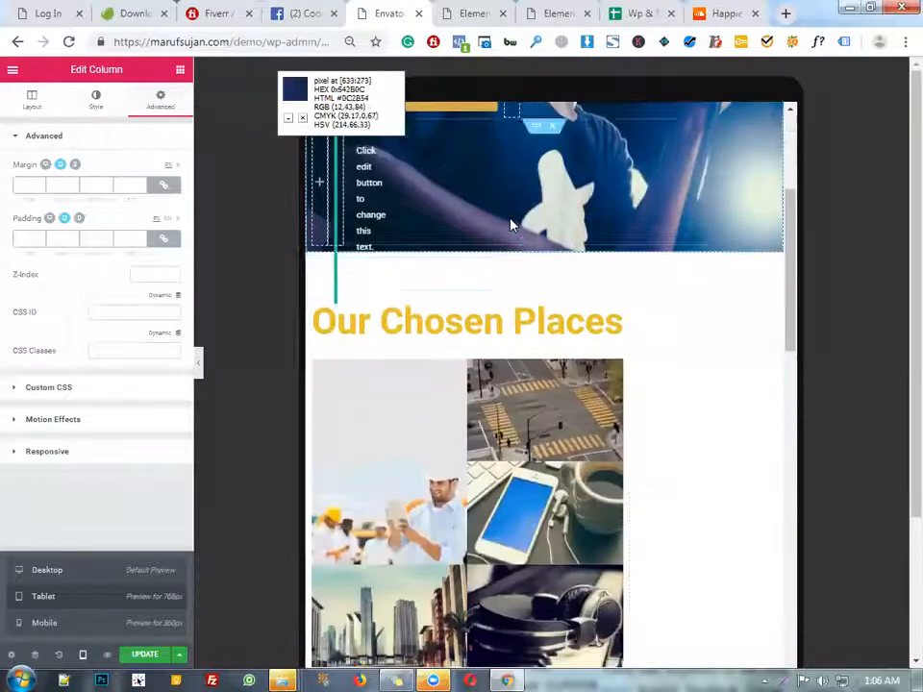
scroll(458, 336, up, 3)
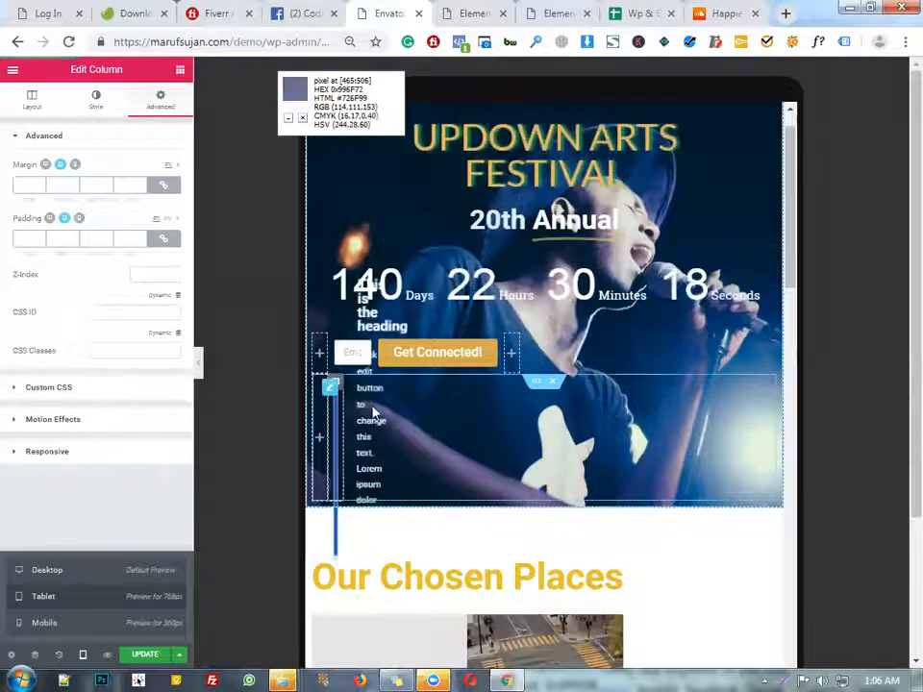
click(48, 576)
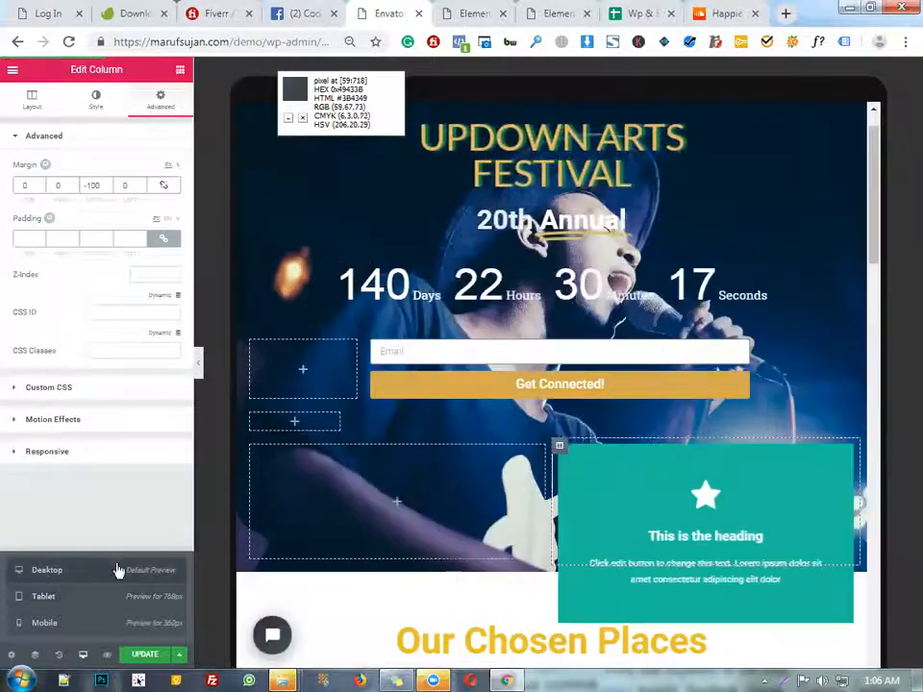
Step: Delete the flip box from the inner section's second column
scroll(766, 432, down, 2)
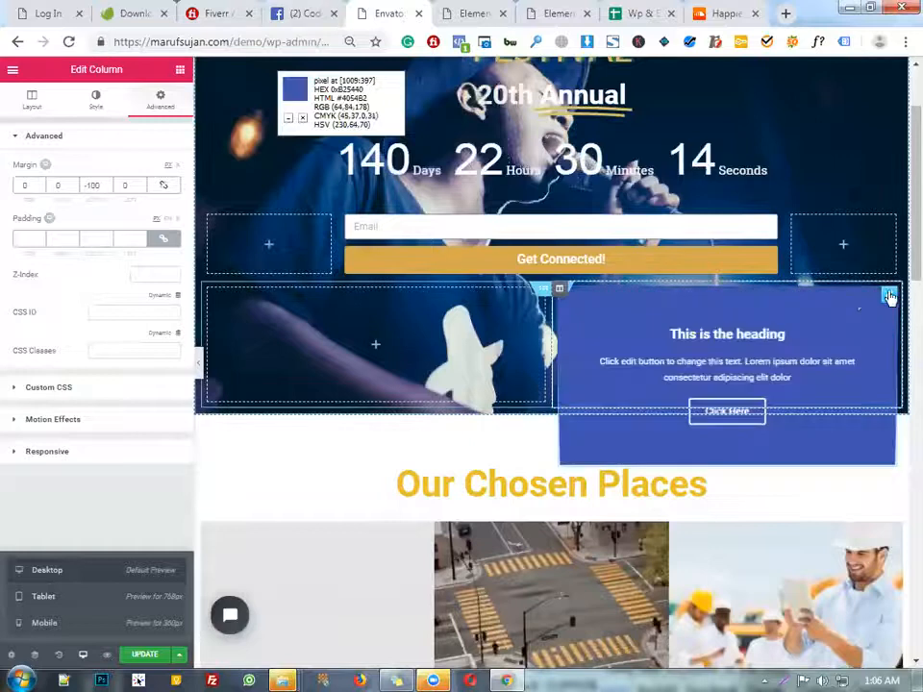
right_click(800, 296)
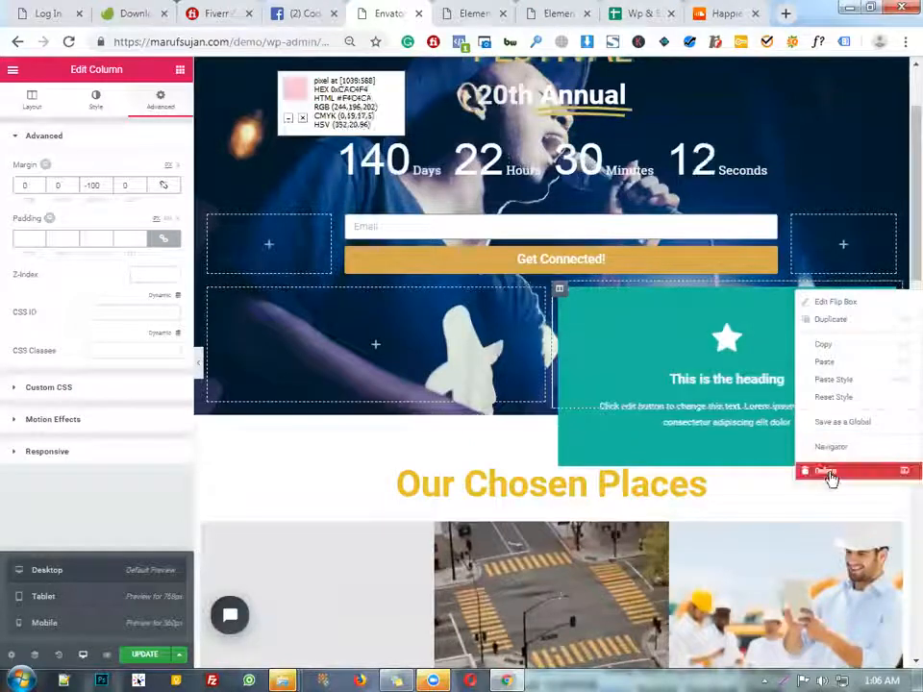
click(826, 470)
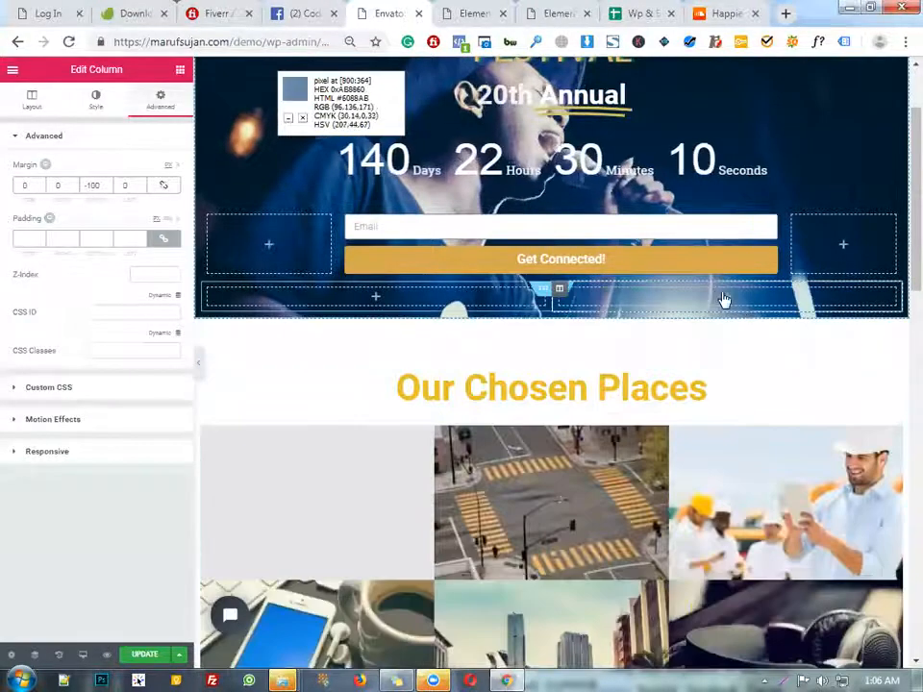
Step: Add an Image widget to the inner section's second column, using the concert crowd photo img-10-copyright.jpg from the media library
click(179, 70)
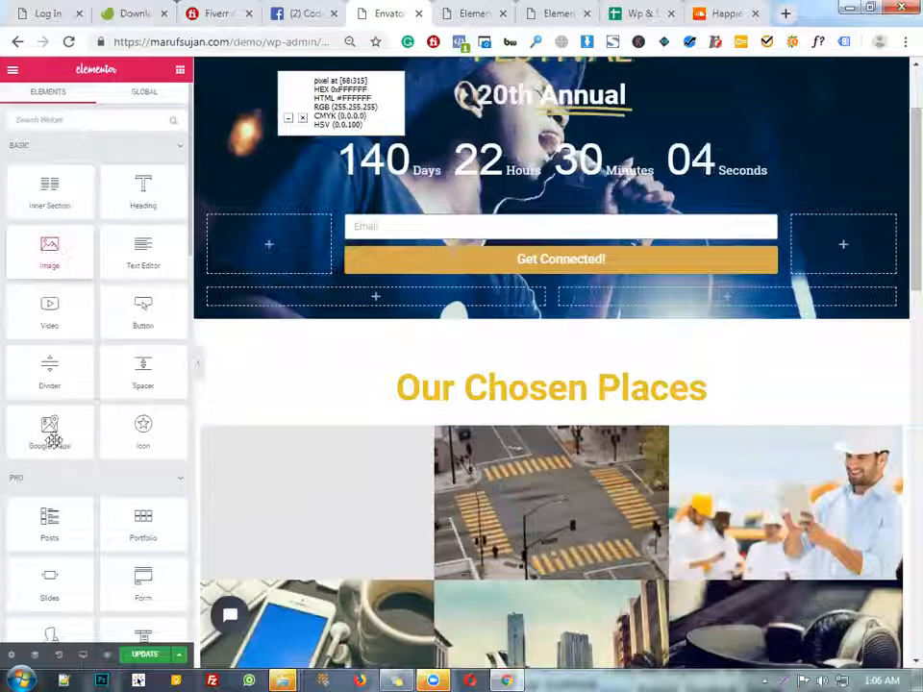
scroll(53, 440, down, 1)
scroll(53, 440, up, 1)
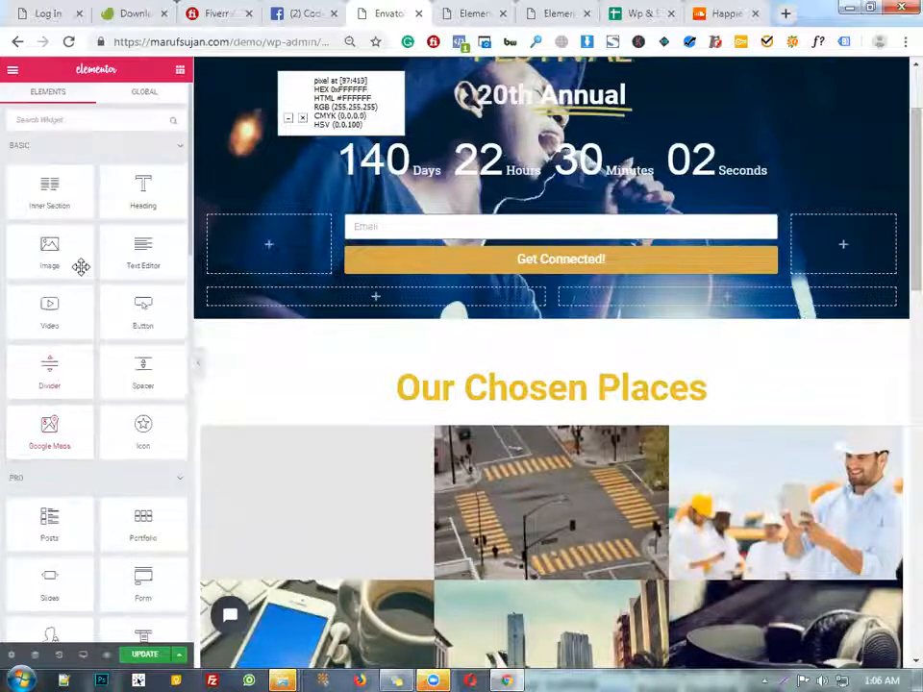
drag(57, 260, 751, 294)
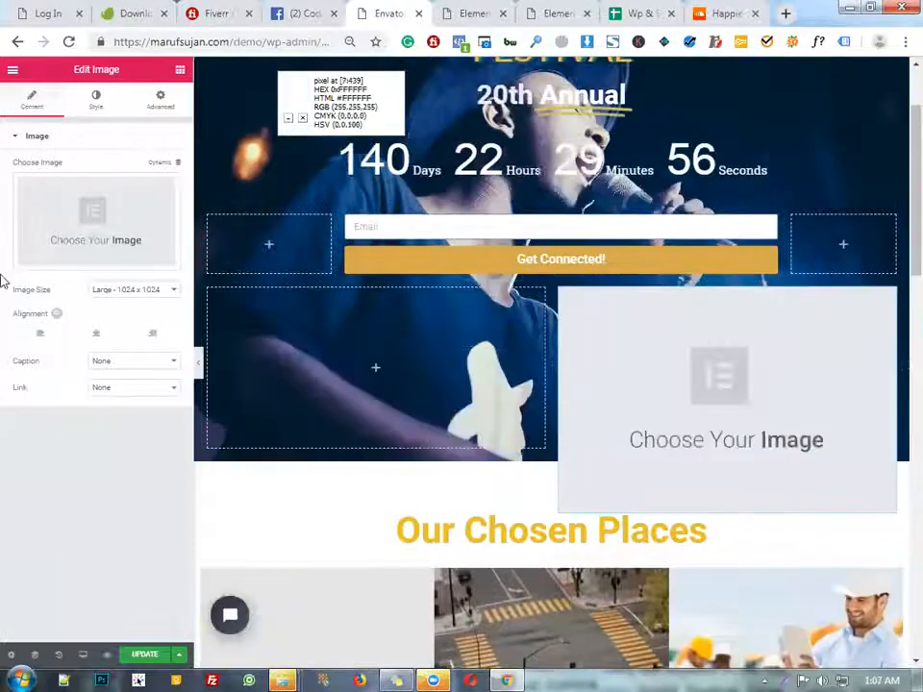
click(101, 222)
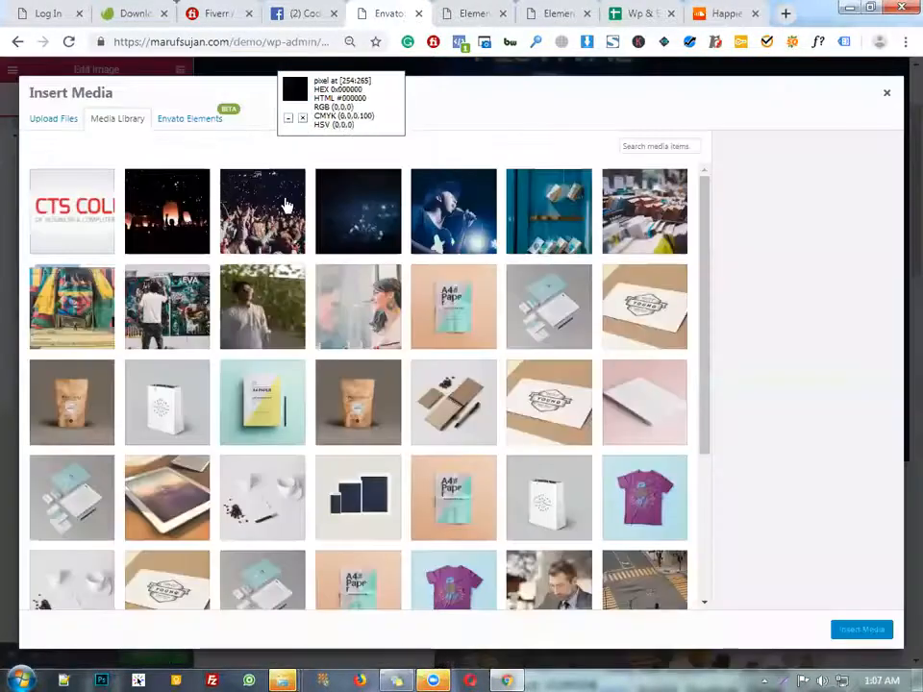
click(202, 226)
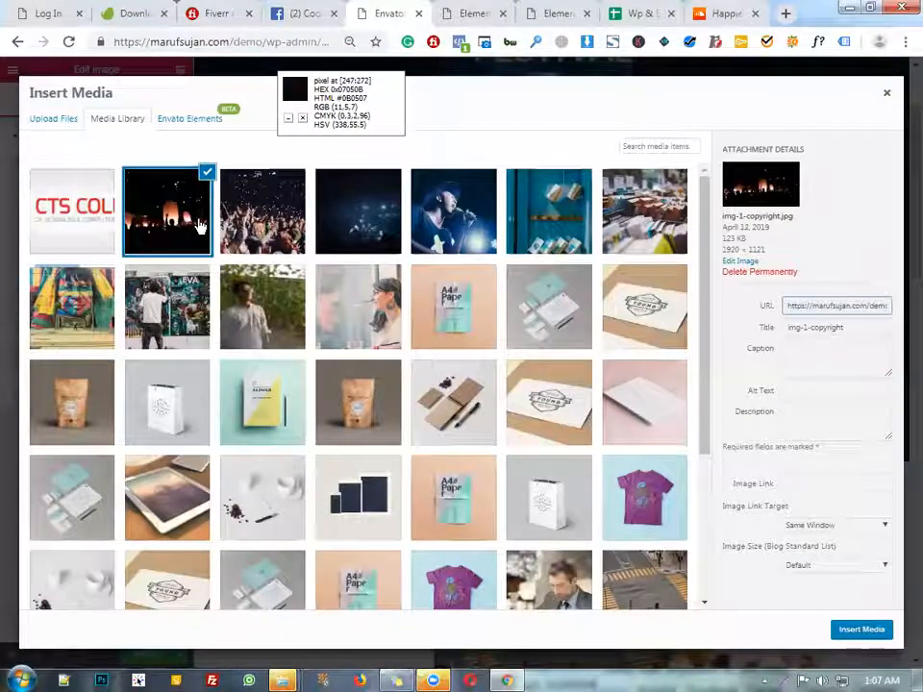
click(250, 213)
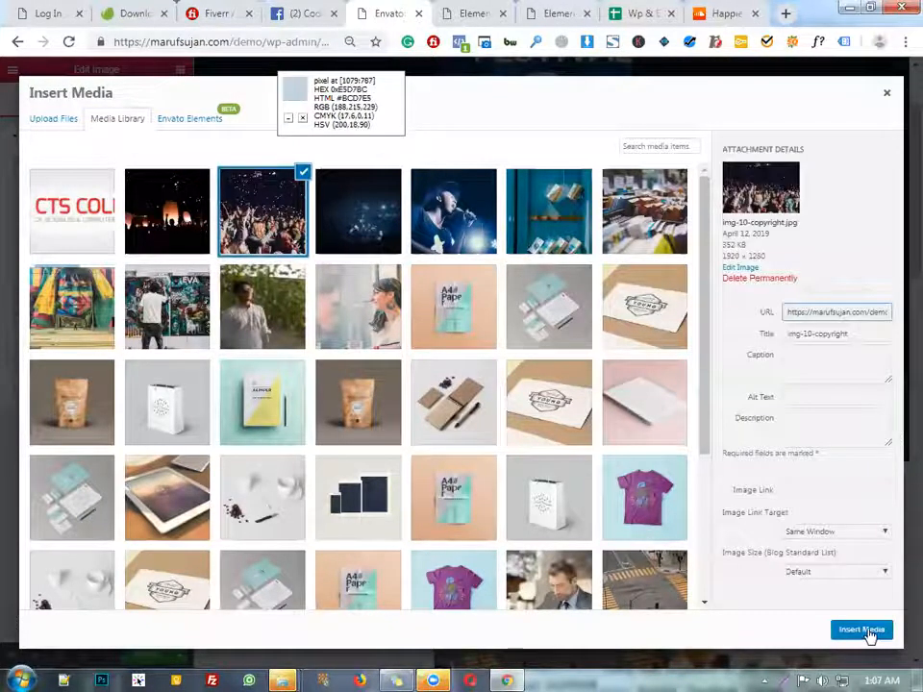
click(867, 633)
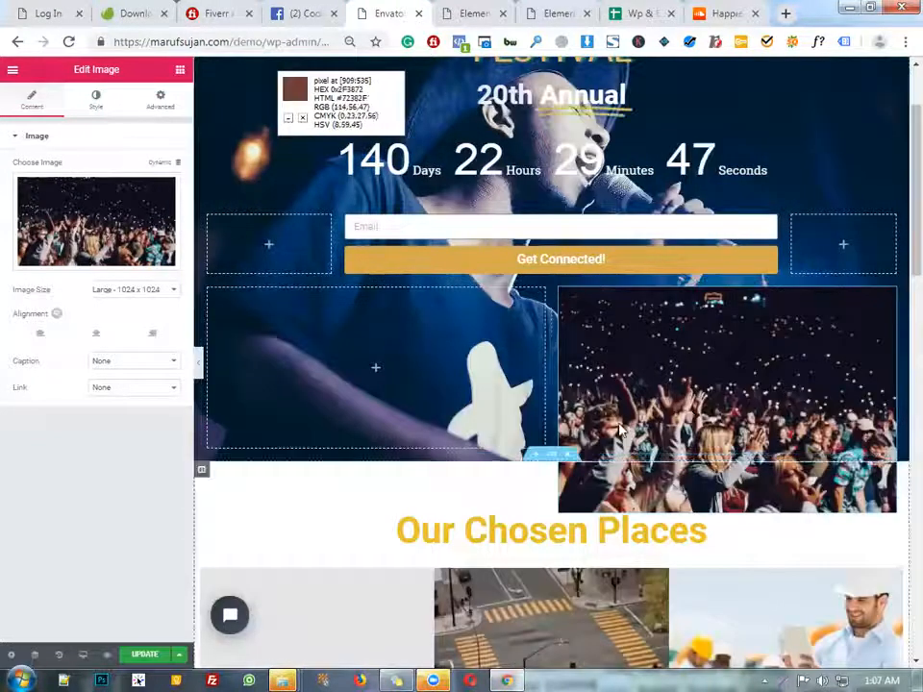
Step: Check the crowd image in the tablet preview, return to the desktop preview and save the page
click(85, 653)
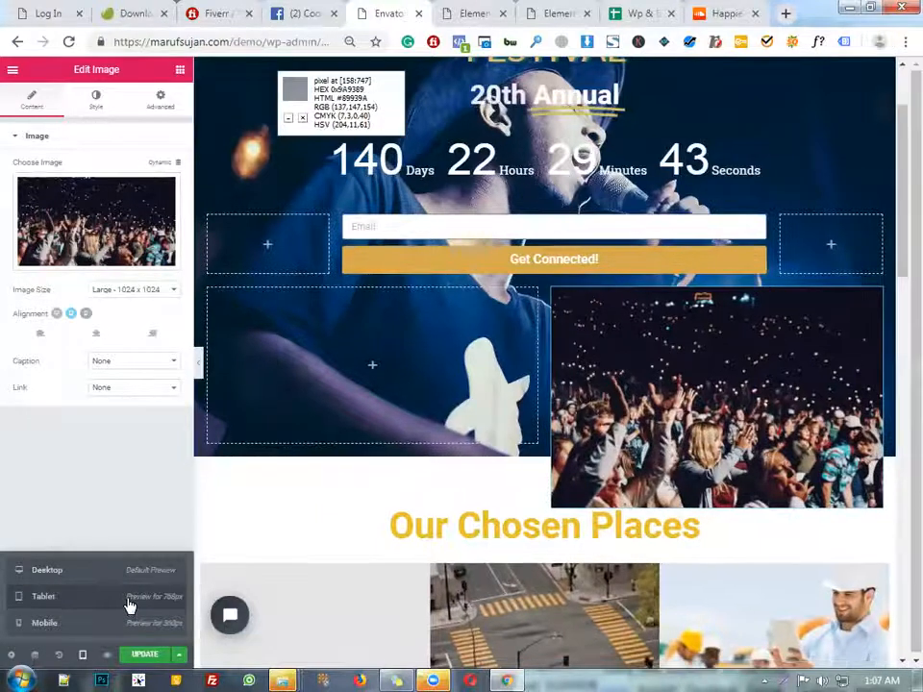
click(129, 603)
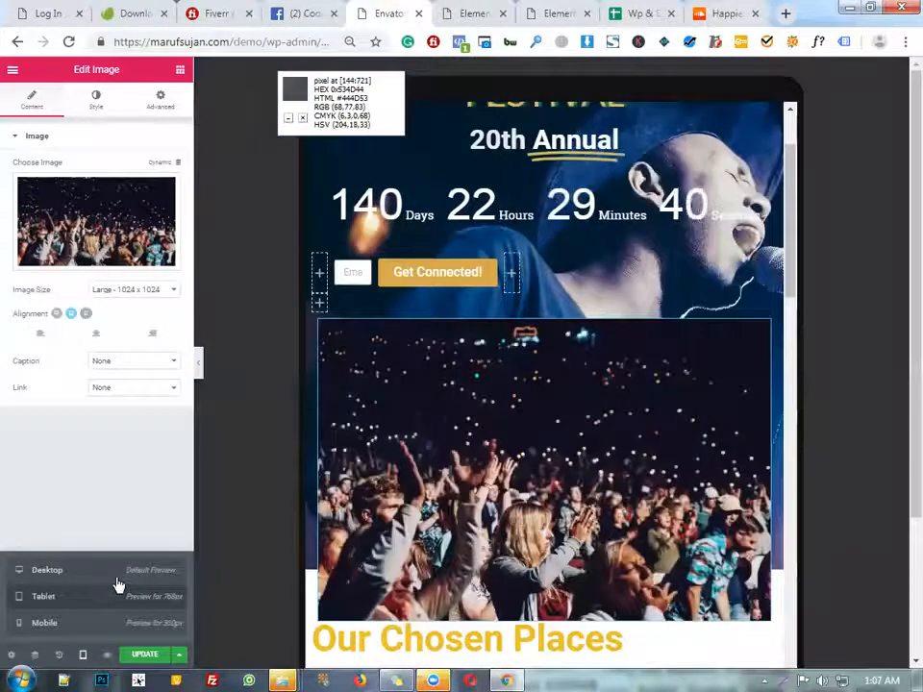
click(118, 582)
click(174, 642)
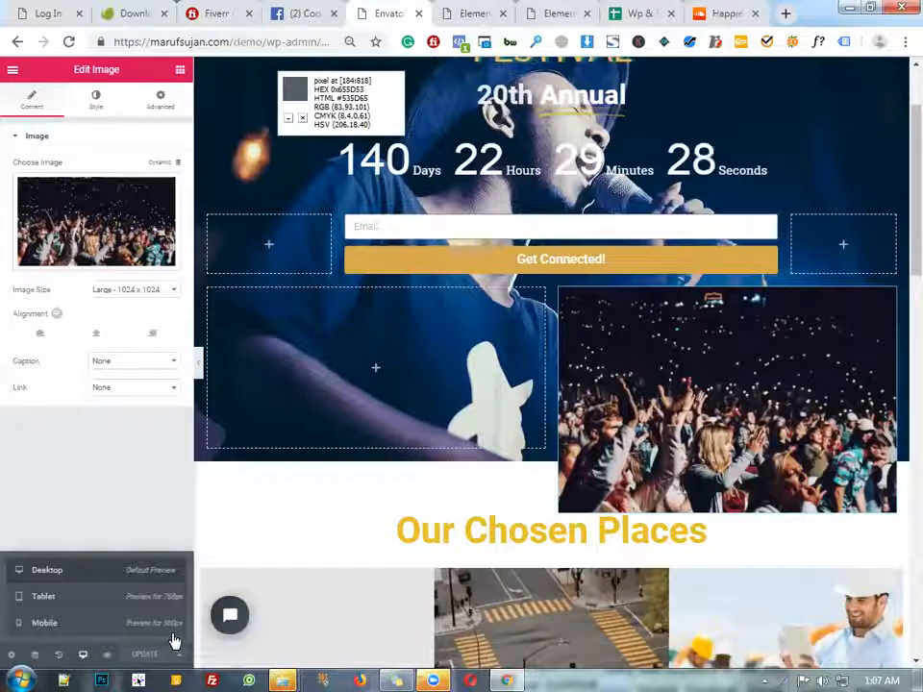
Step: Compare the crowd image's overlap with Our Chosen Places in the tablet and mobile previews, returning to desktop
click(100, 607)
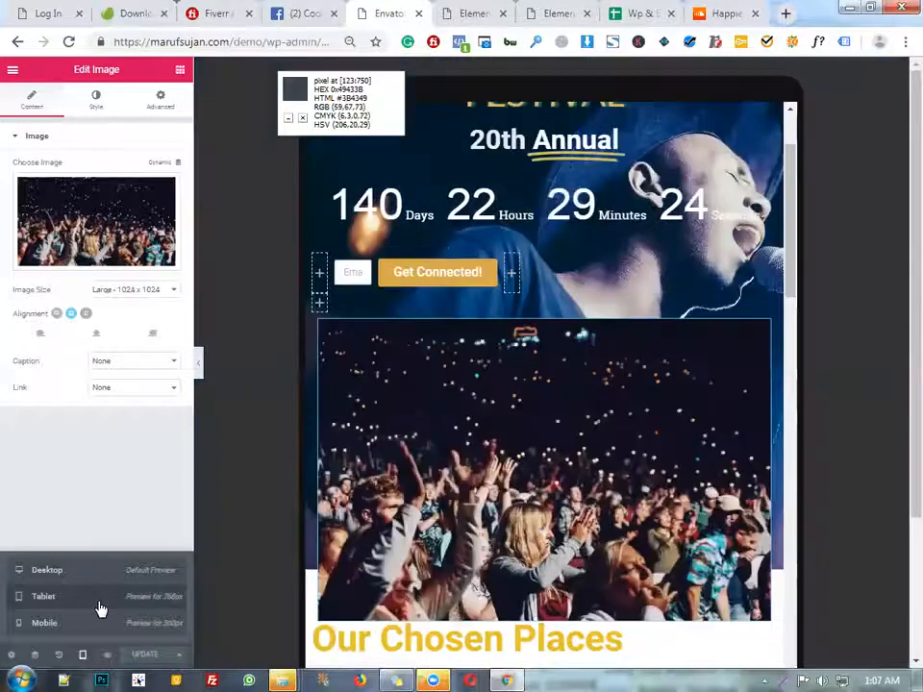
scroll(622, 501, down, 5)
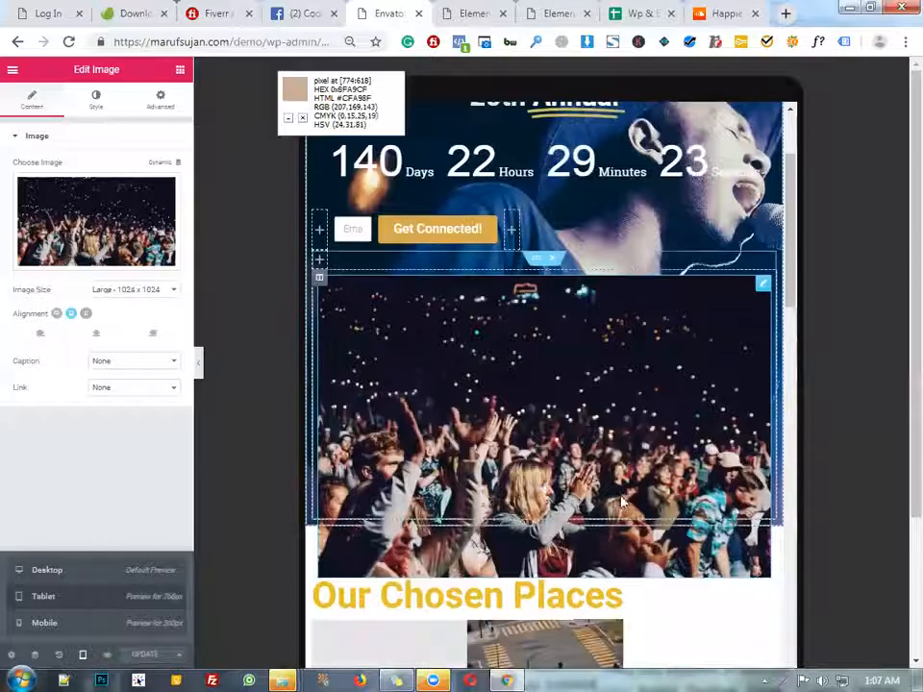
click(101, 626)
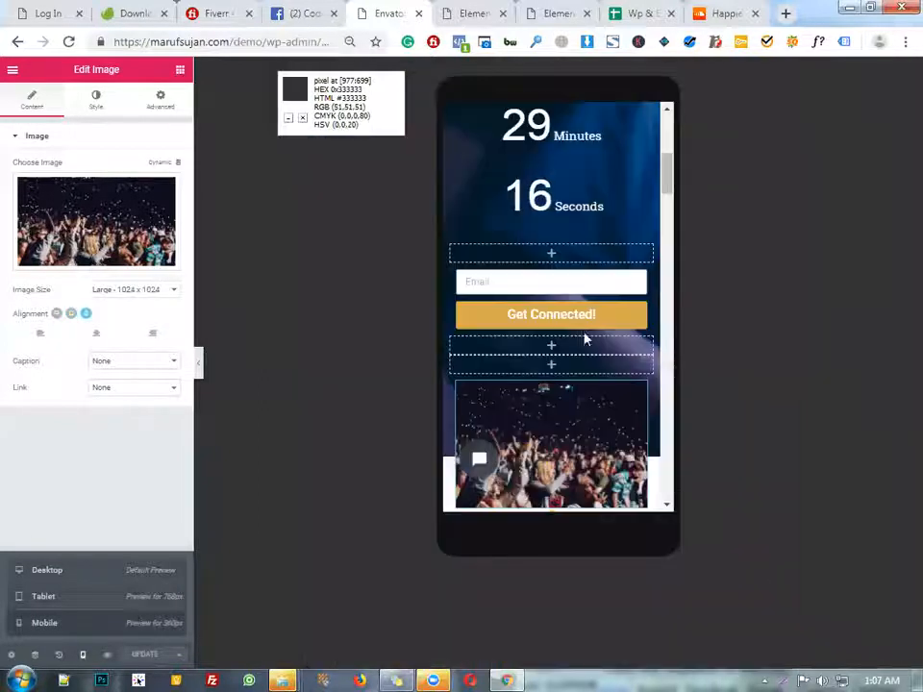
scroll(586, 341, down, 2)
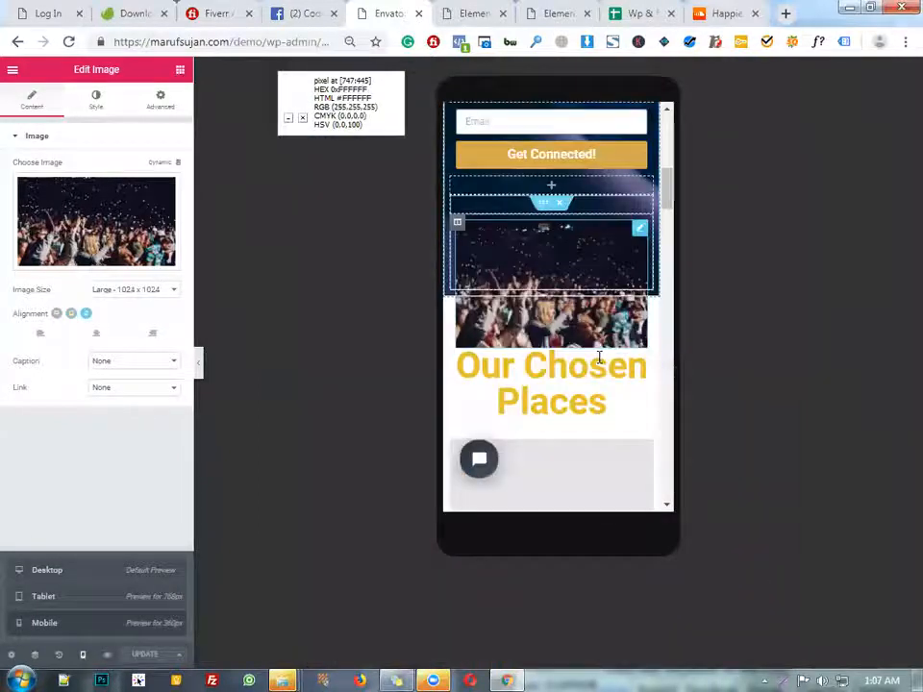
click(101, 584)
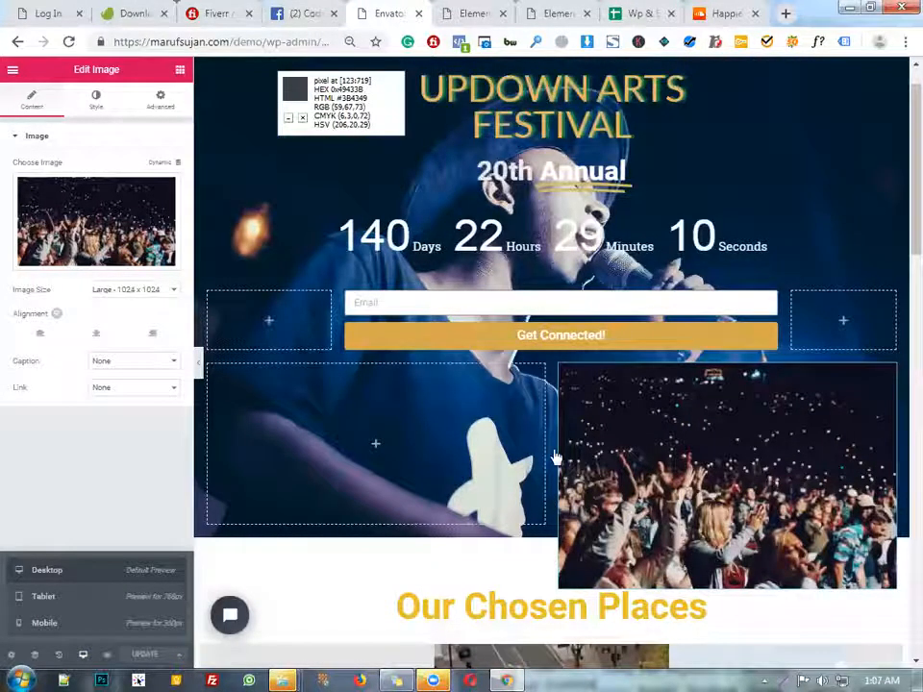
Step: Examine the header in the tablet preview, from the festival title down to the crowd image and places grid
scroll(728, 465, down, 1)
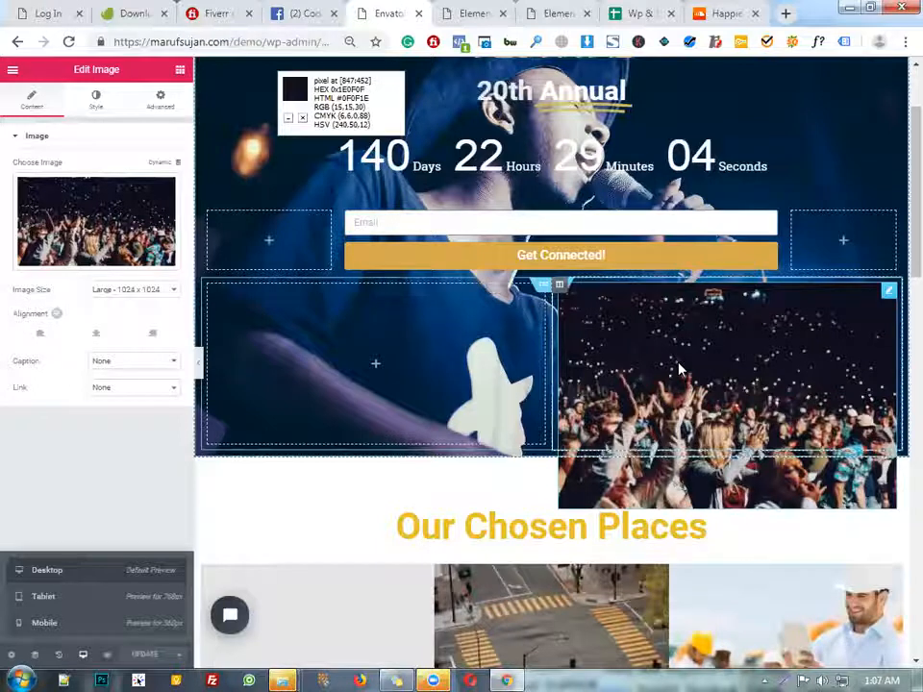
click(113, 602)
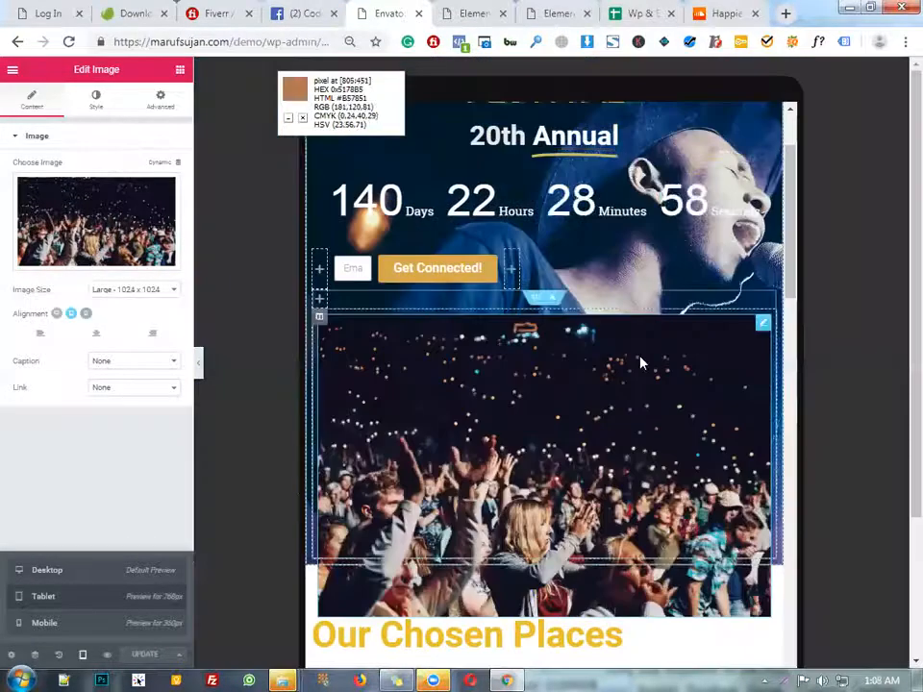
scroll(673, 394, down, 5)
scroll(673, 394, up, 3)
scroll(677, 395, up, 3)
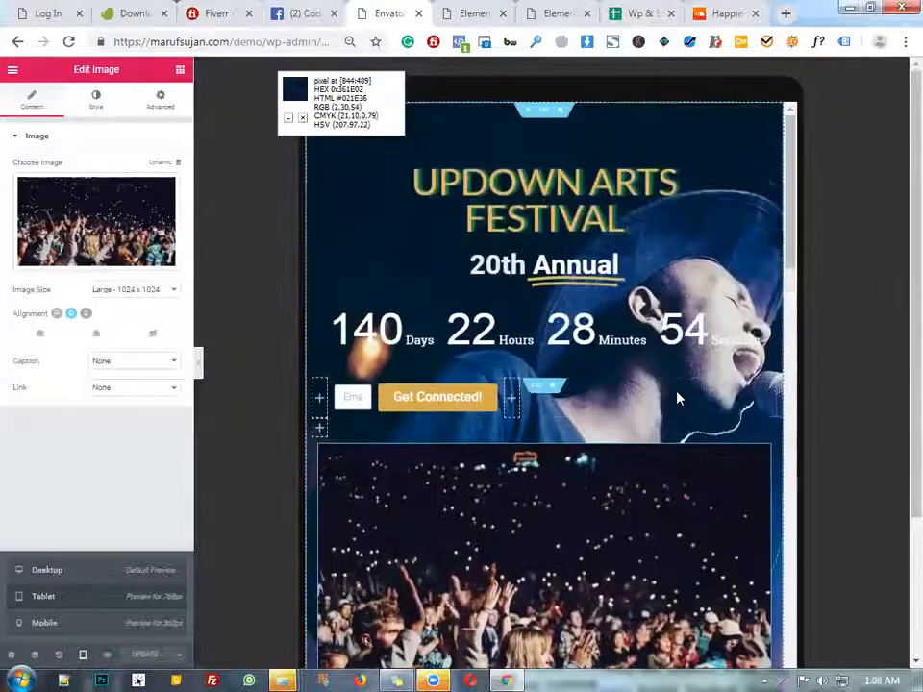
scroll(462, 359, down, 2)
scroll(462, 358, down, 1)
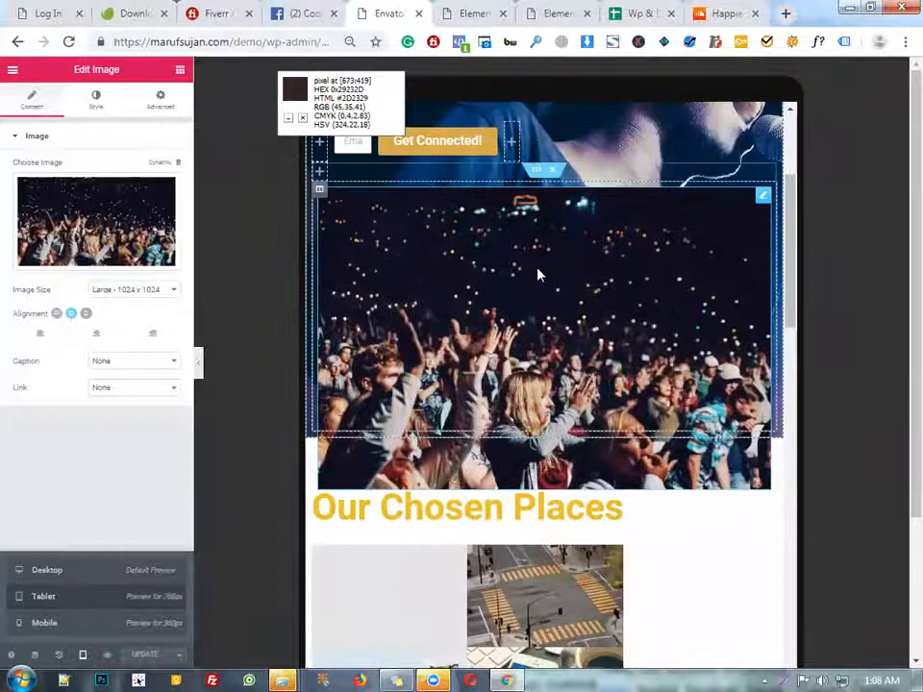
scroll(537, 274, up, 3)
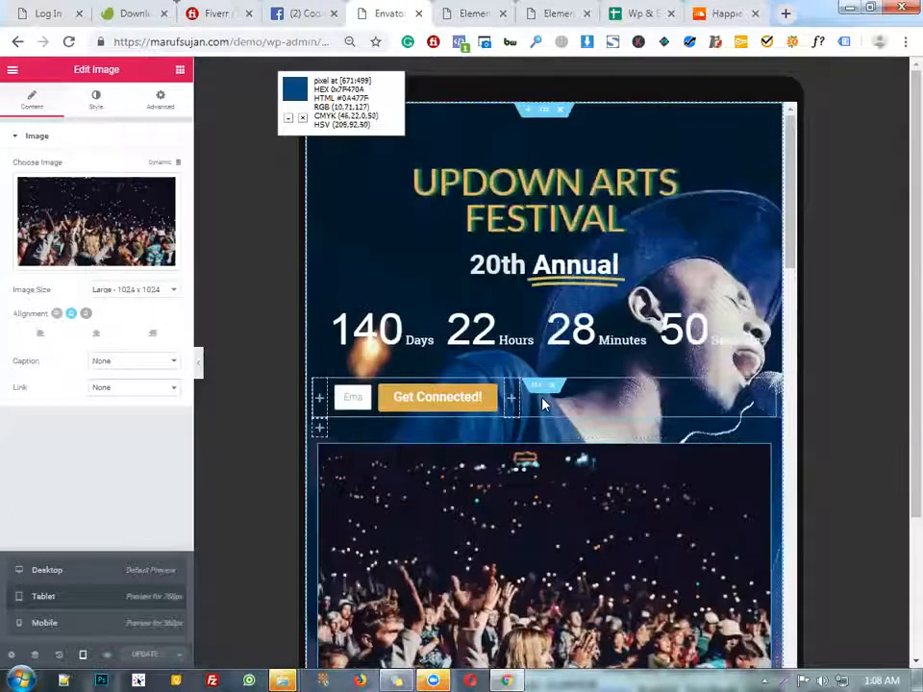
Step: Set the content width of the email form's inner section to Full Width and check the tablet layout
click(538, 392)
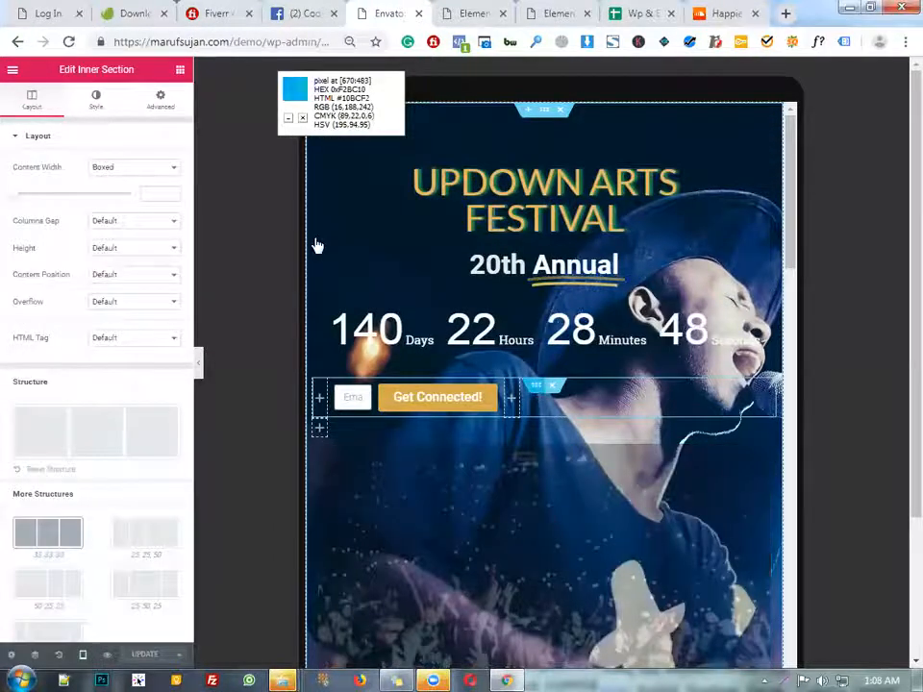
click(159, 171)
click(147, 194)
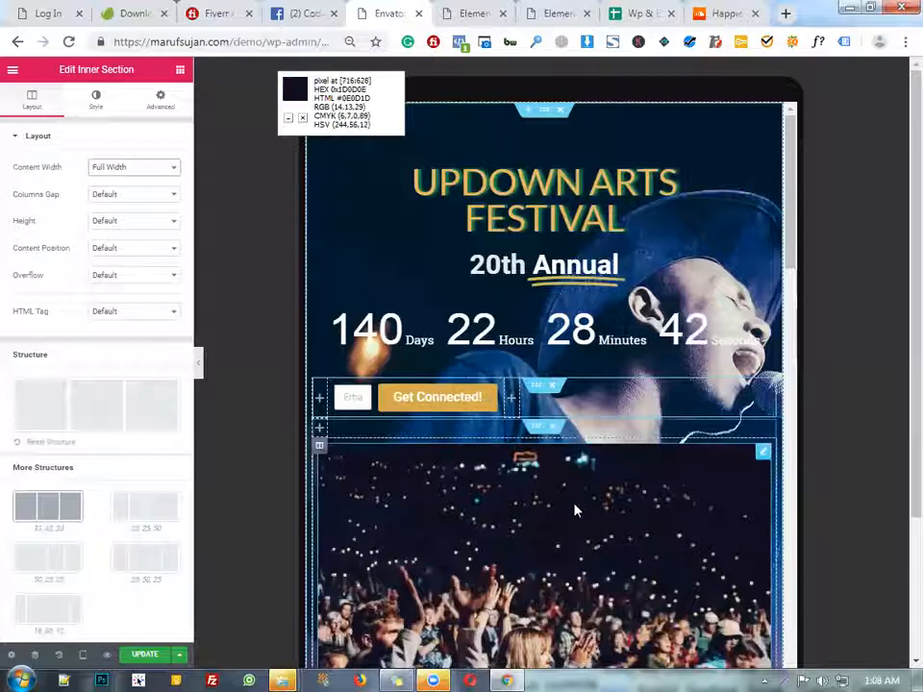
scroll(574, 510, down, 5)
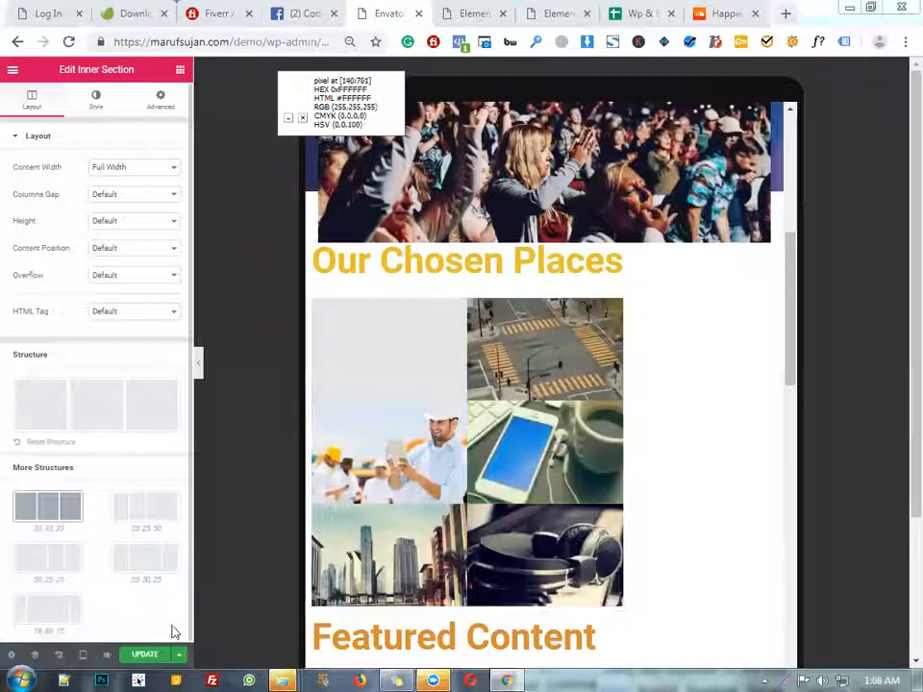
Step: Check the header and crowd image in the mobile preview, save the page and return to the desktop preview
click(82, 655)
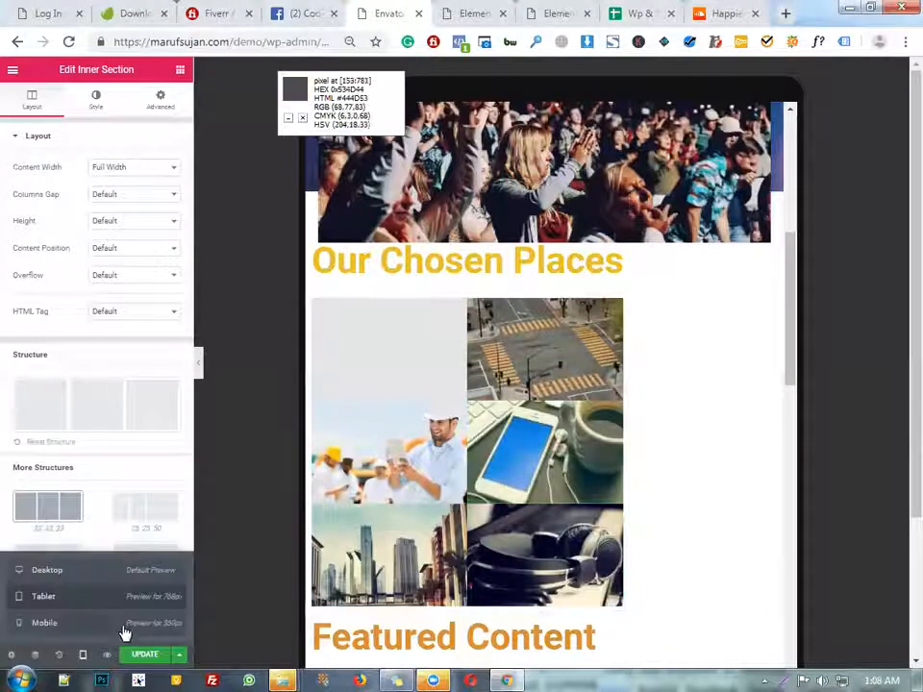
click(126, 629)
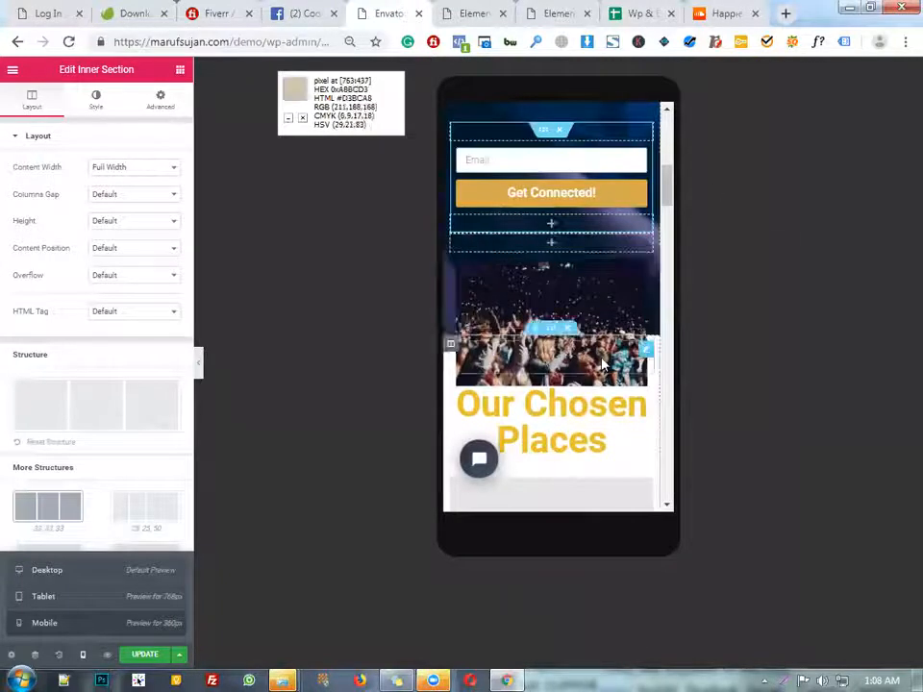
scroll(602, 363, up, 5)
scroll(602, 364, down, 5)
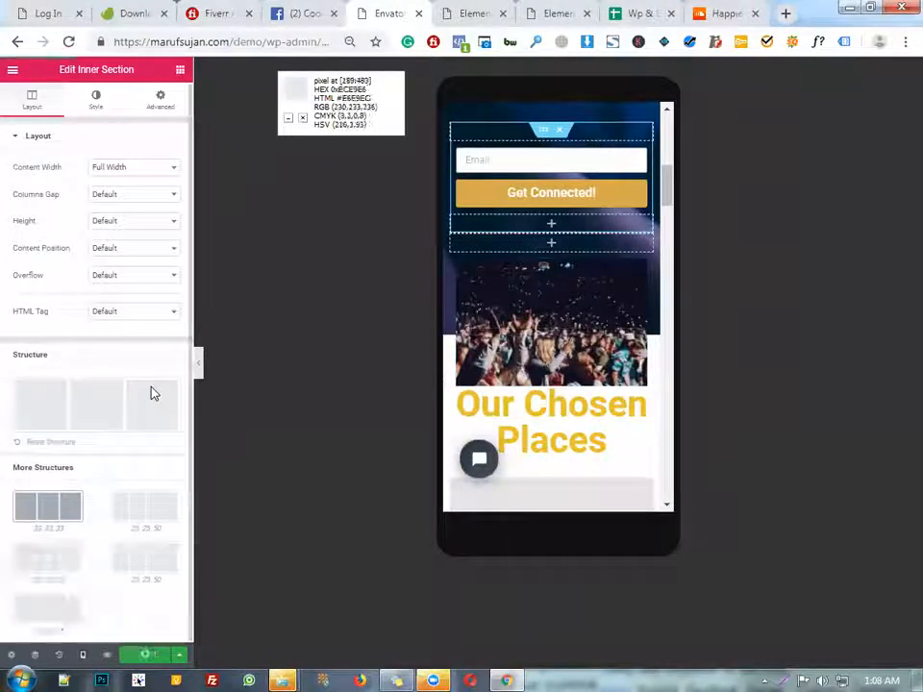
click(83, 653)
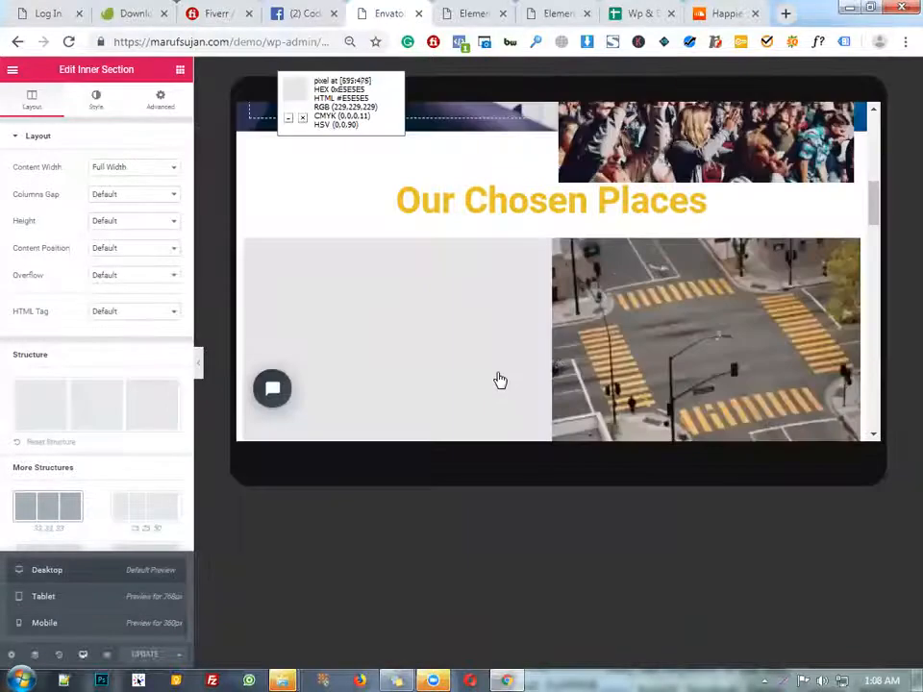
scroll(603, 332, up, 5)
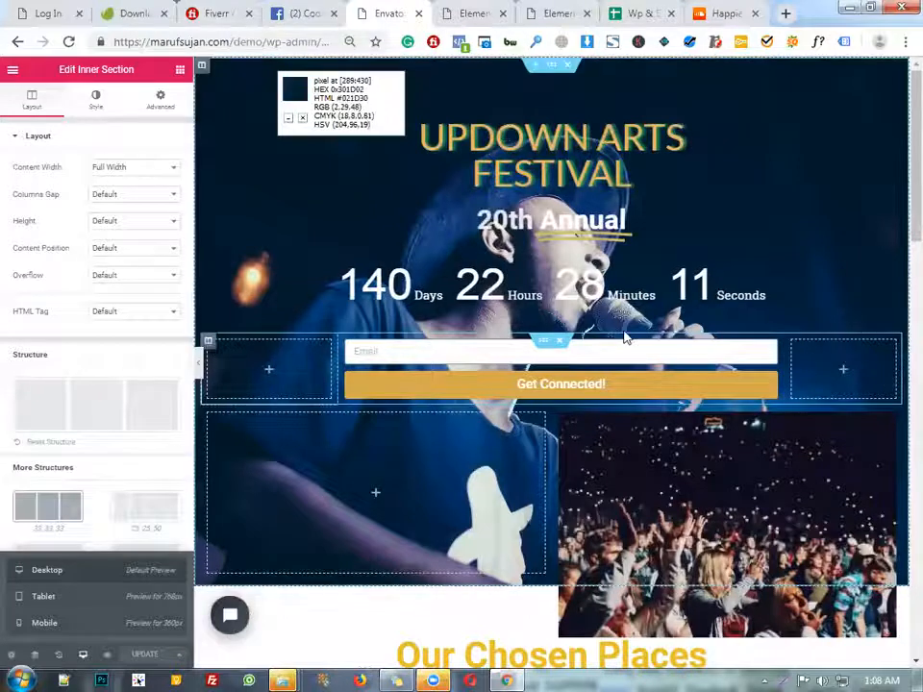
Step: Review the desktop layout from the festival header through the overlapping crowd image to the Our Chosen Places grid
click(164, 169)
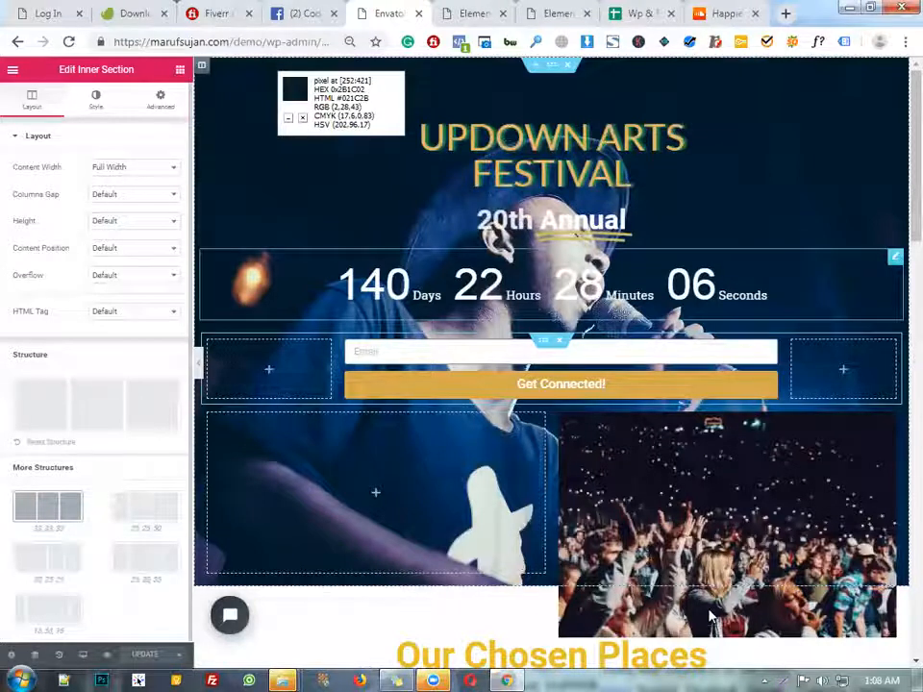
scroll(757, 420, down, 5)
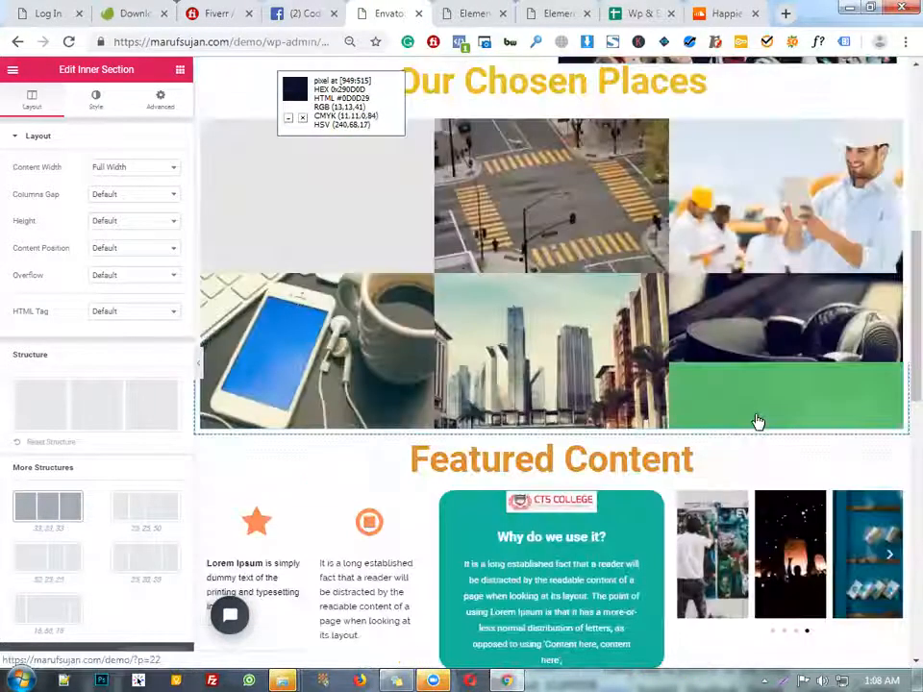
scroll(756, 420, up, 2)
scroll(581, 150, up, 5)
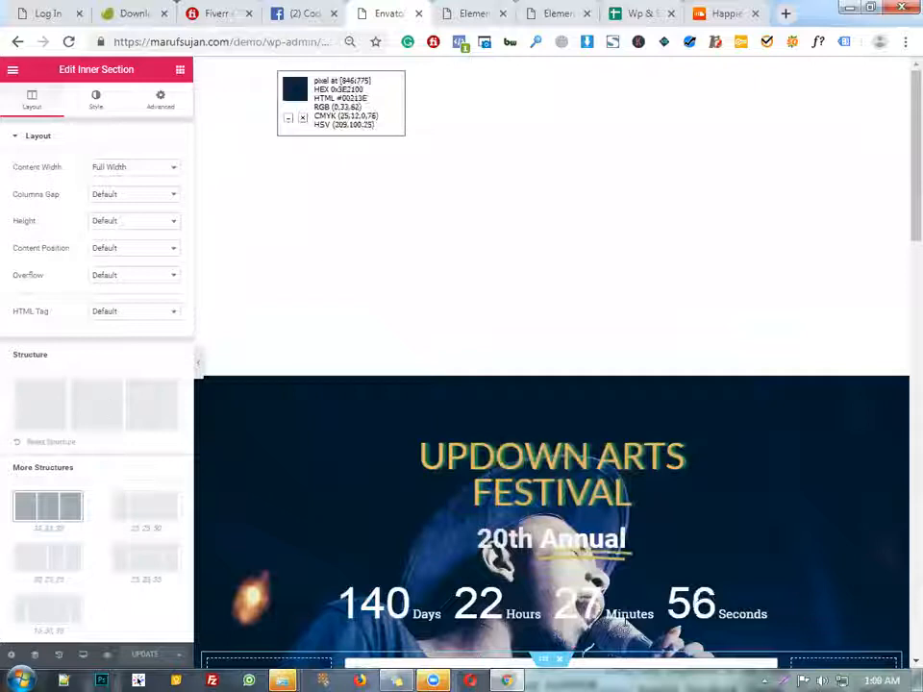
scroll(350, 243, down, 5)
scroll(346, 138, up, 2)
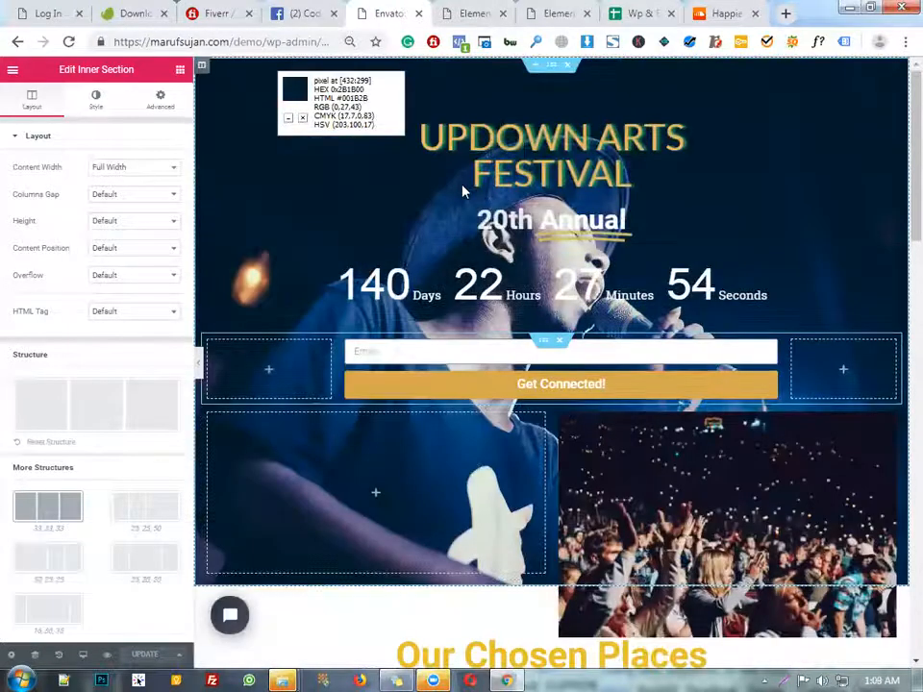
scroll(346, 137, down, 3)
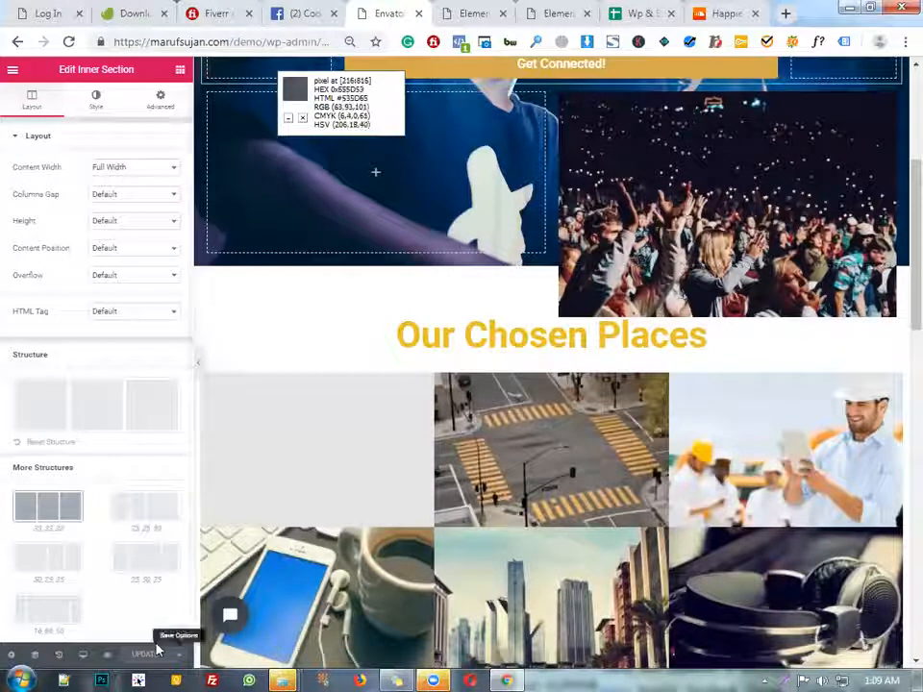
Step: Switch to the Uptown Arts Festival page and inspect its overlapping banner and the New Amsterdam Artists Collective heading
click(468, 9)
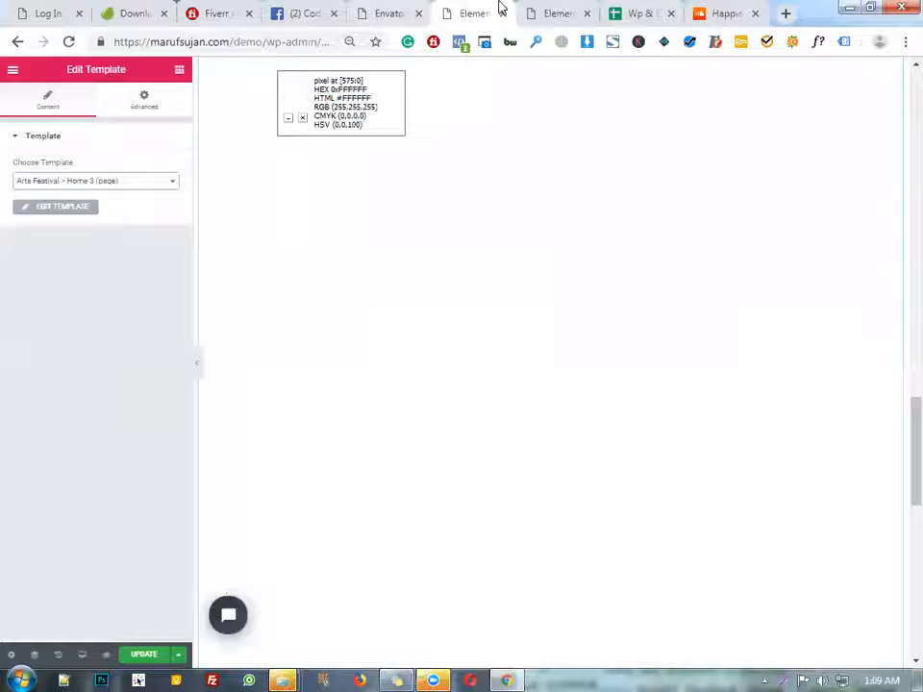
click(540, 11)
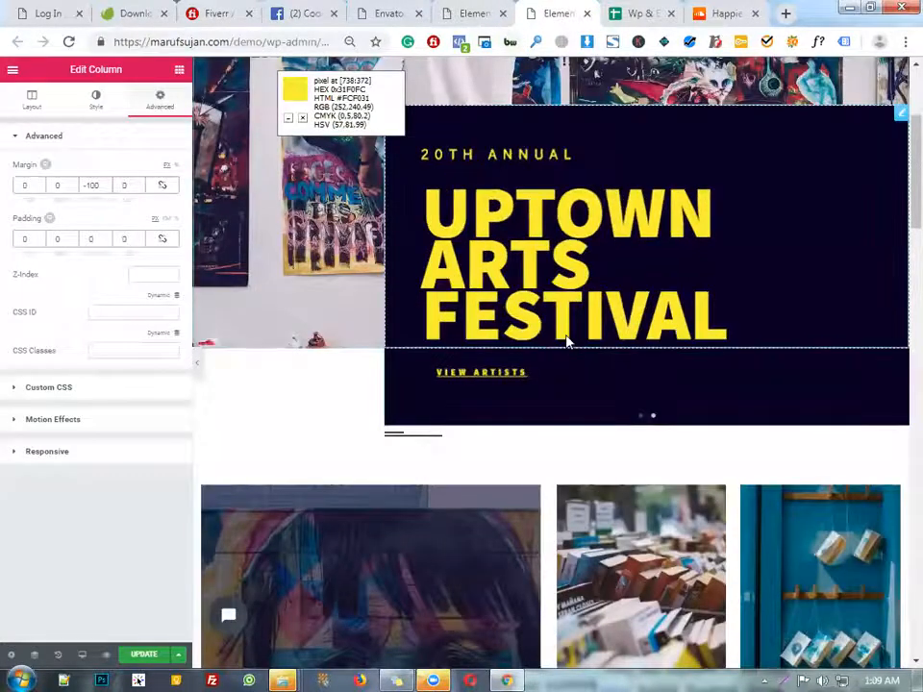
scroll(526, 235, down, 5)
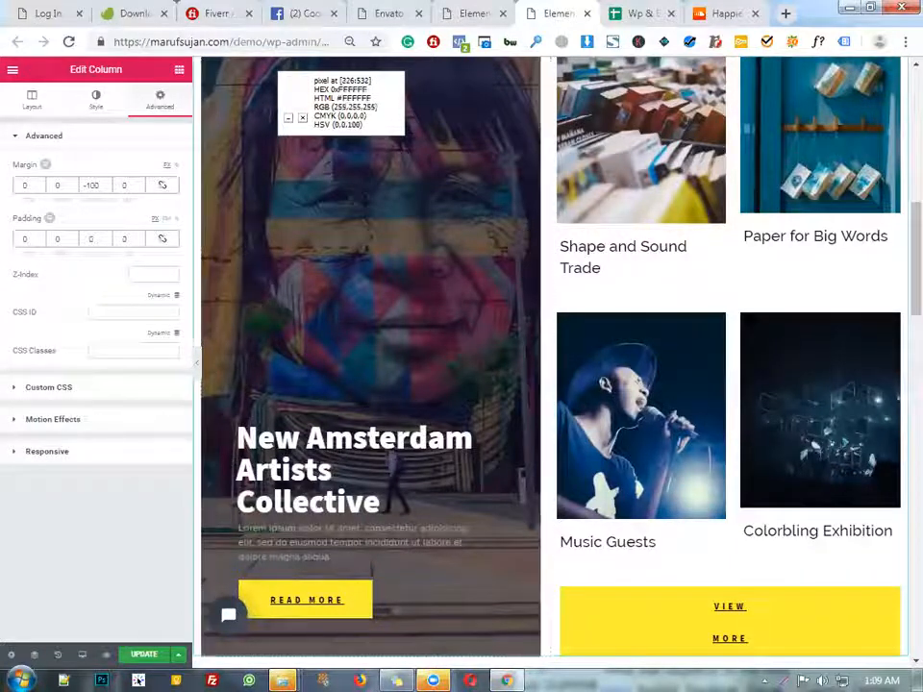
click(380, 501)
click(354, 287)
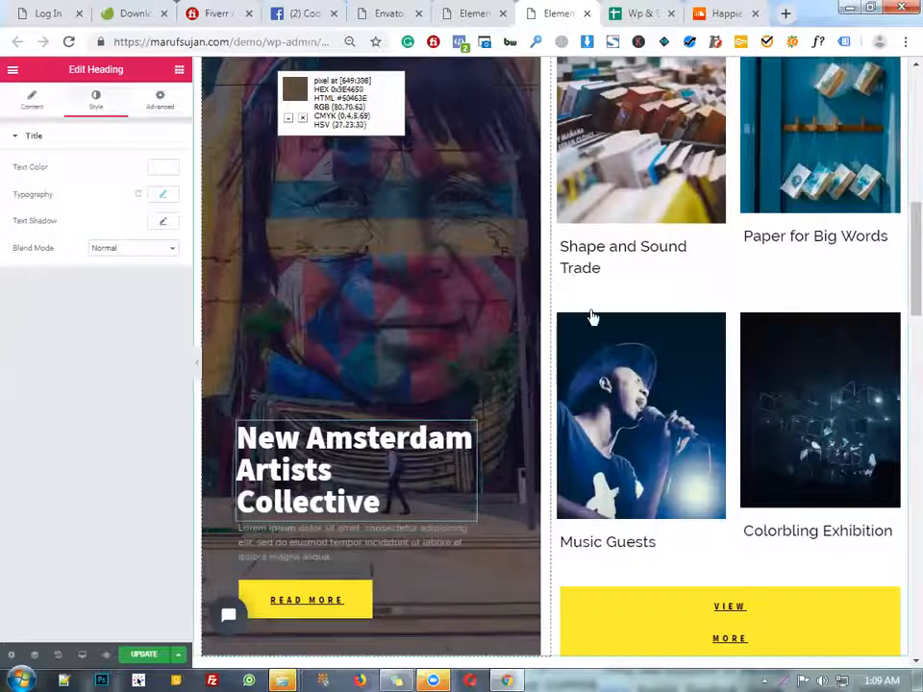
Step: Open the video in the yellow block above Live Exhibits, close its lightbox and examine the surrounding crowd photo section
scroll(591, 315, down, 5)
scroll(654, 375, down, 3)
scroll(618, 365, down, 5)
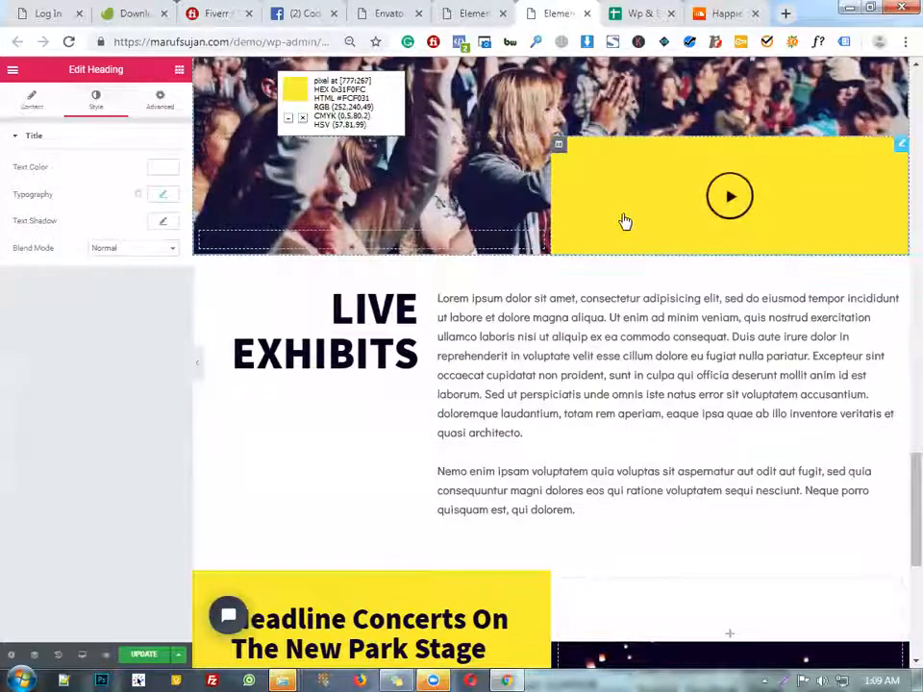
click(834, 171)
key(Escape)
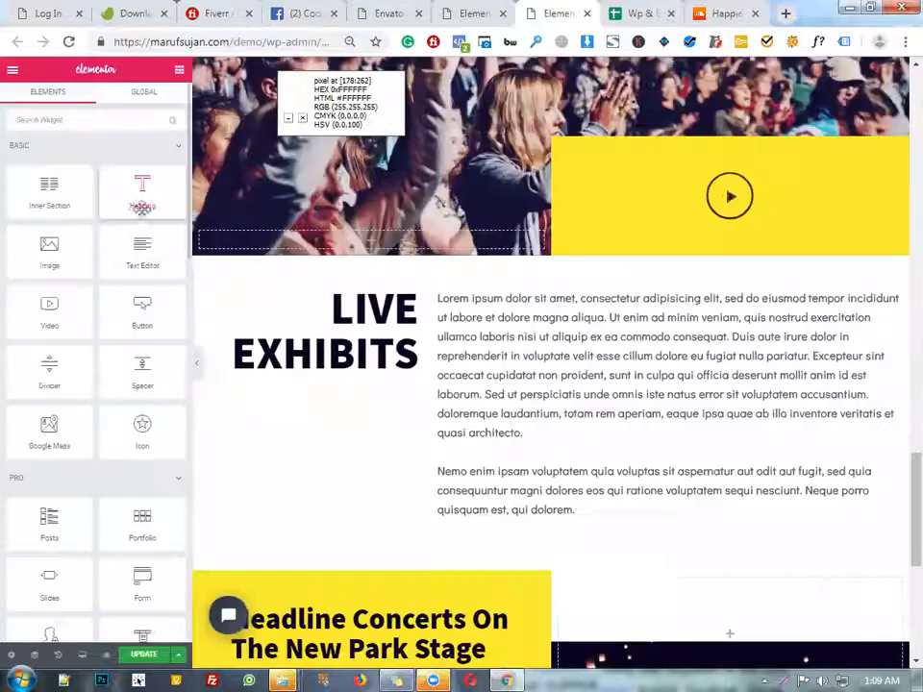
click(728, 195)
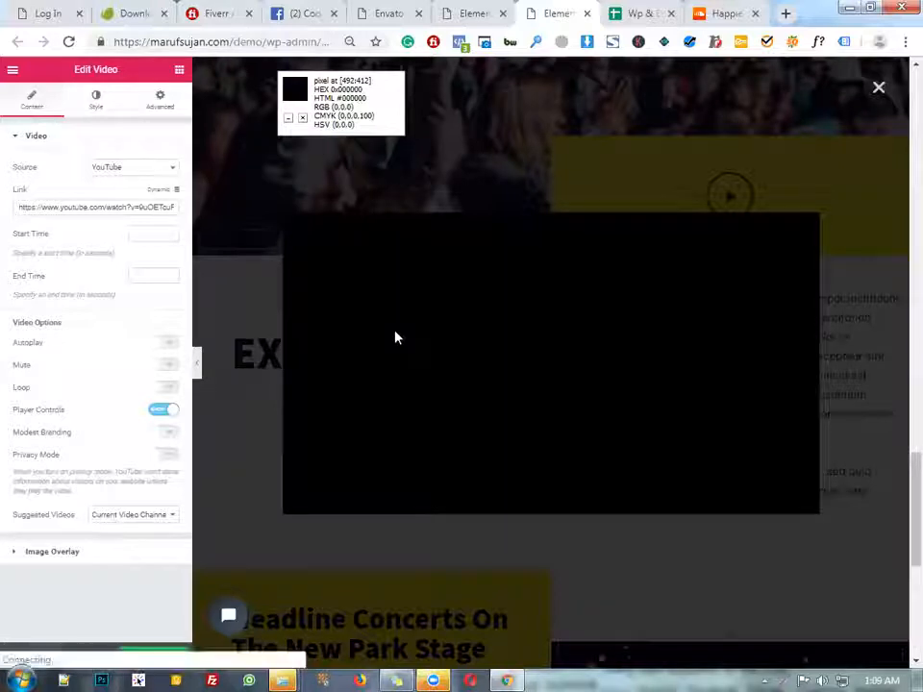
click(305, 501)
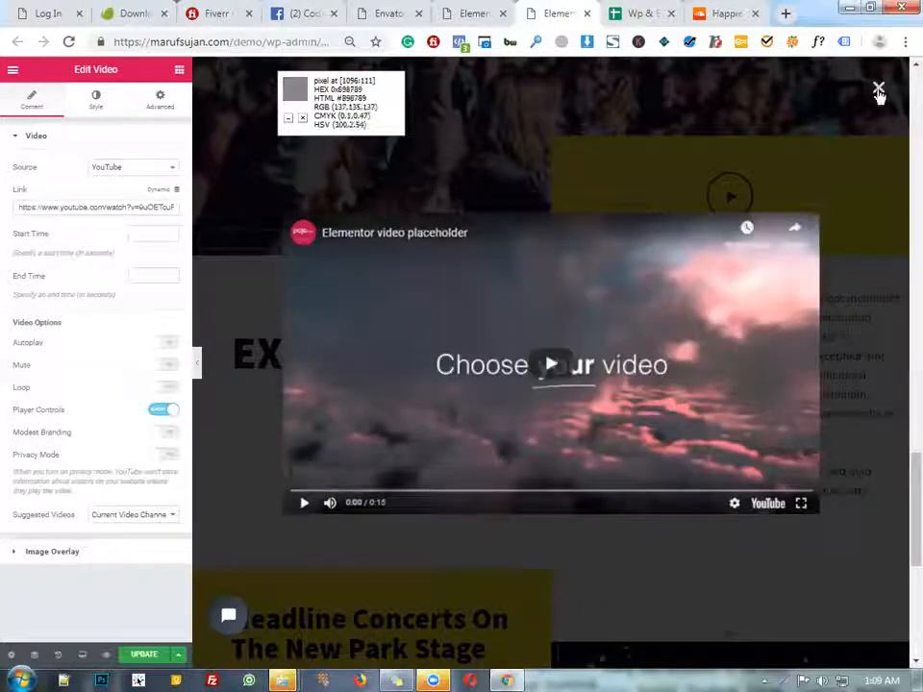
key(Escape)
scroll(632, 282, up, 10)
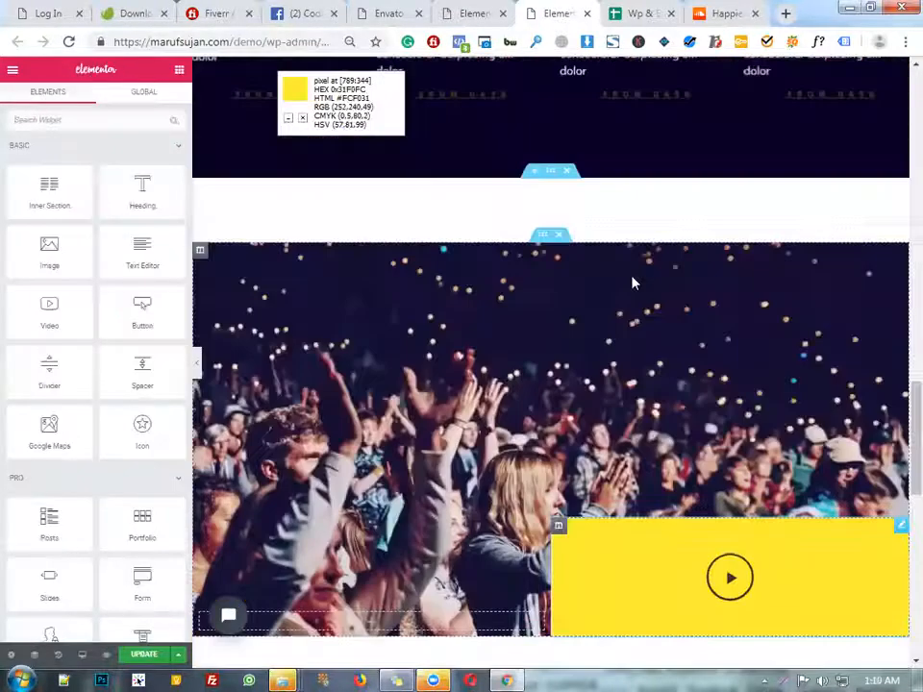